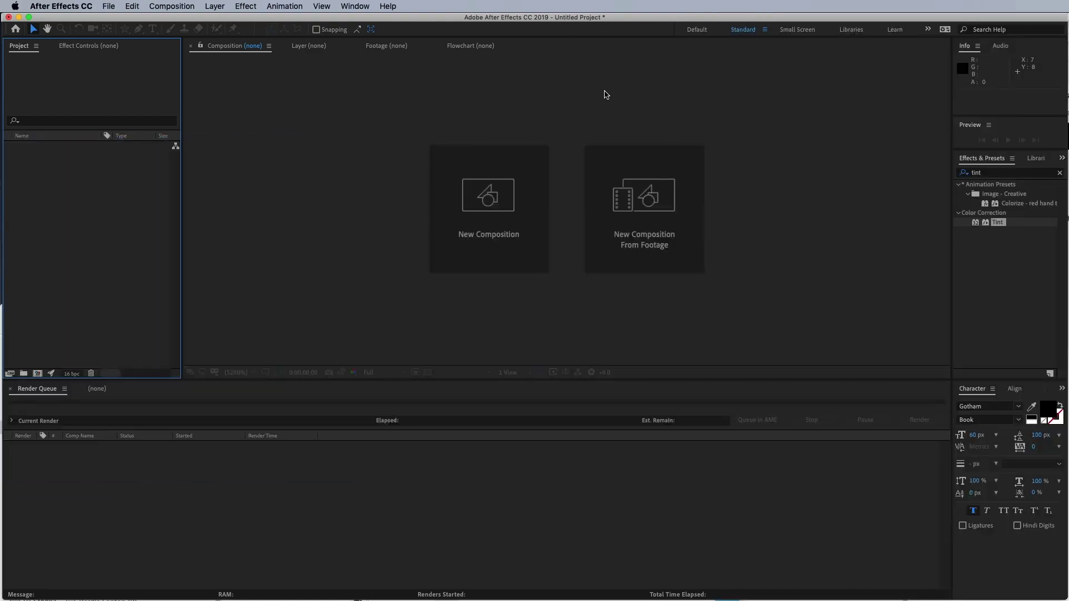
Clear 'tint' from the Effects & Presets search so every effect category is listed.
click(590, 15)
click(1059, 172)
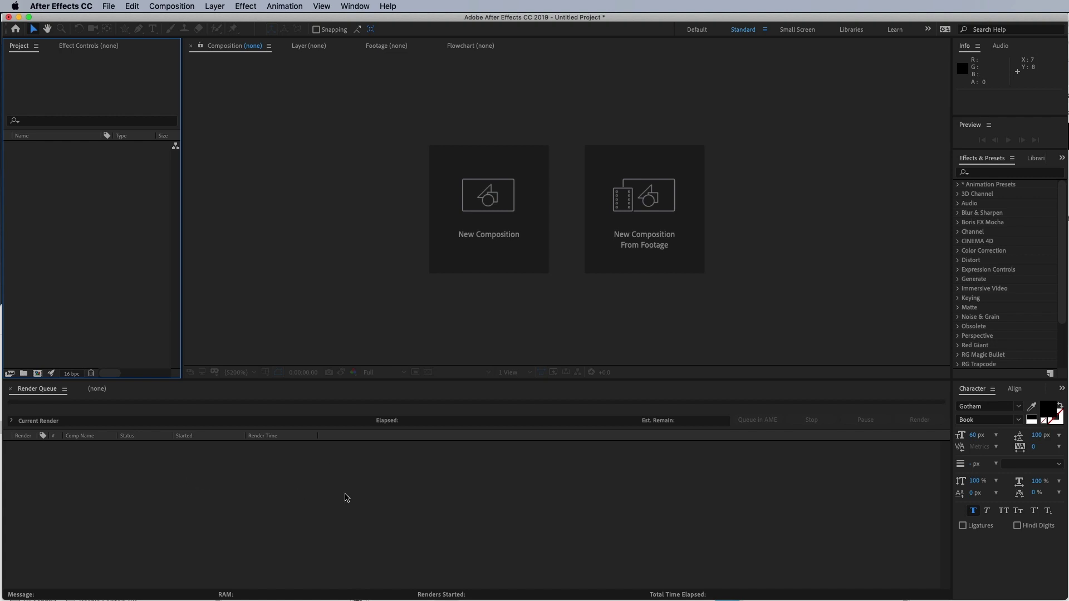
Import the aerial planes mp4 from Finder into the project and open it in the Footage viewer.
key(super+Tab)
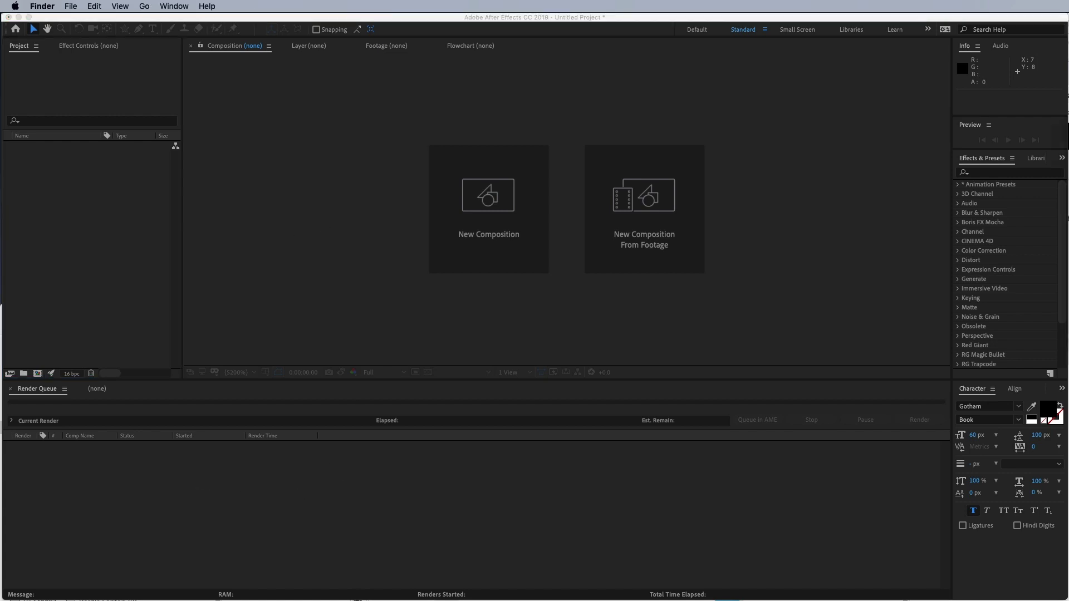
drag(569, 153, 67, 184)
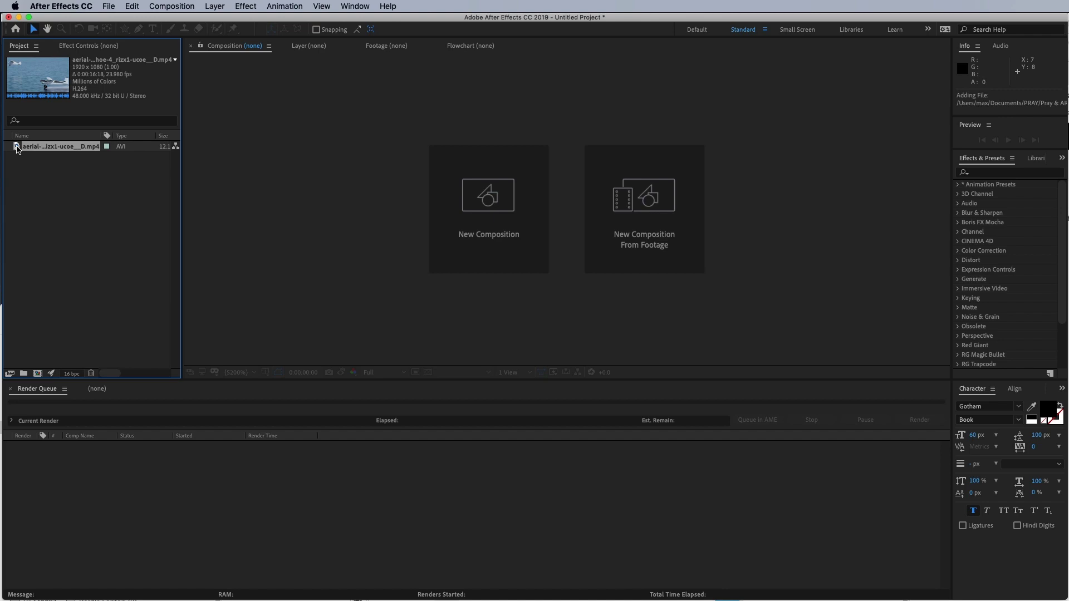
double_click(17, 147)
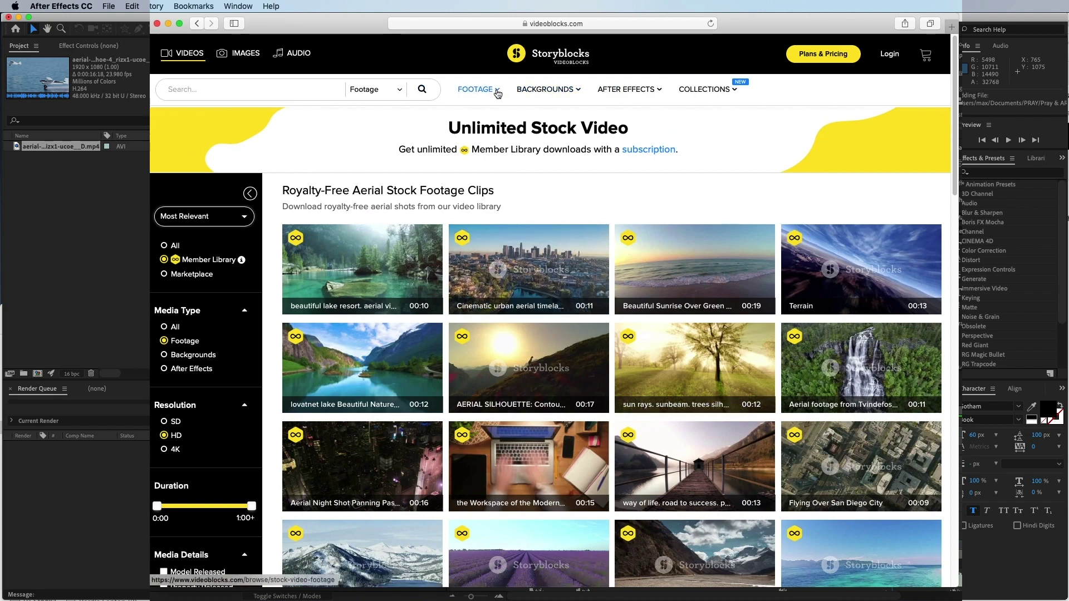
Browse Storyblocks' Aerial footage category, then scrub the planes clip to about 9 seconds.
mouse_move(488, 95)
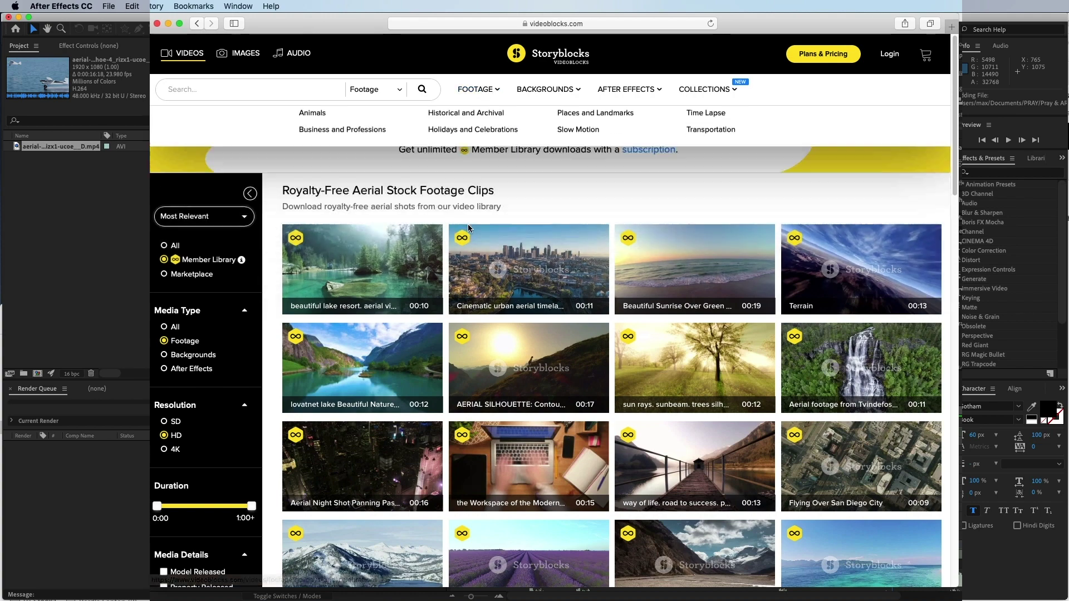
click(309, 138)
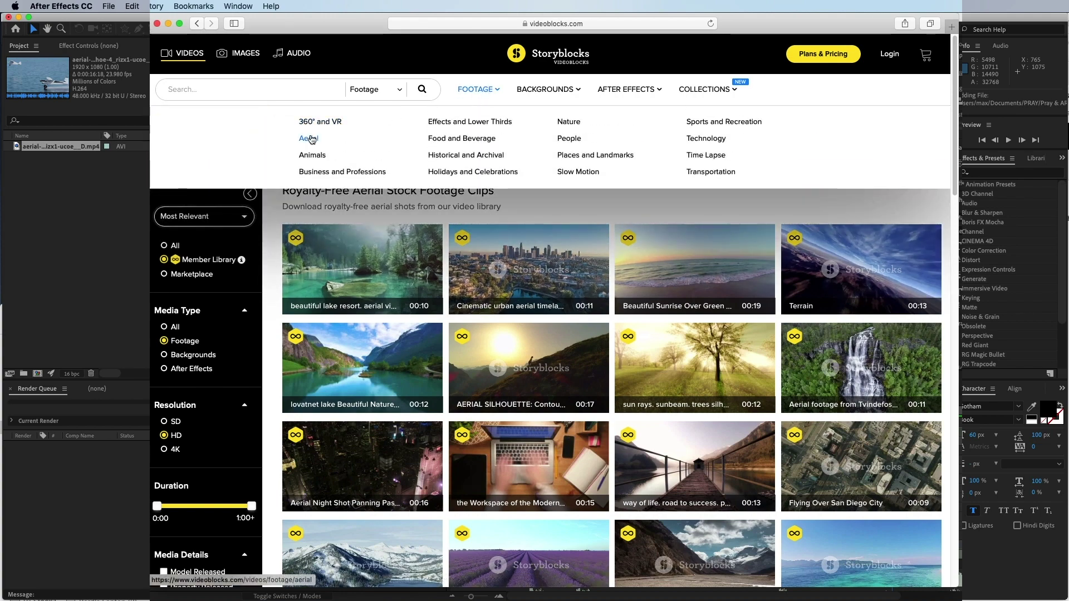
scroll(592, 339, down, 3)
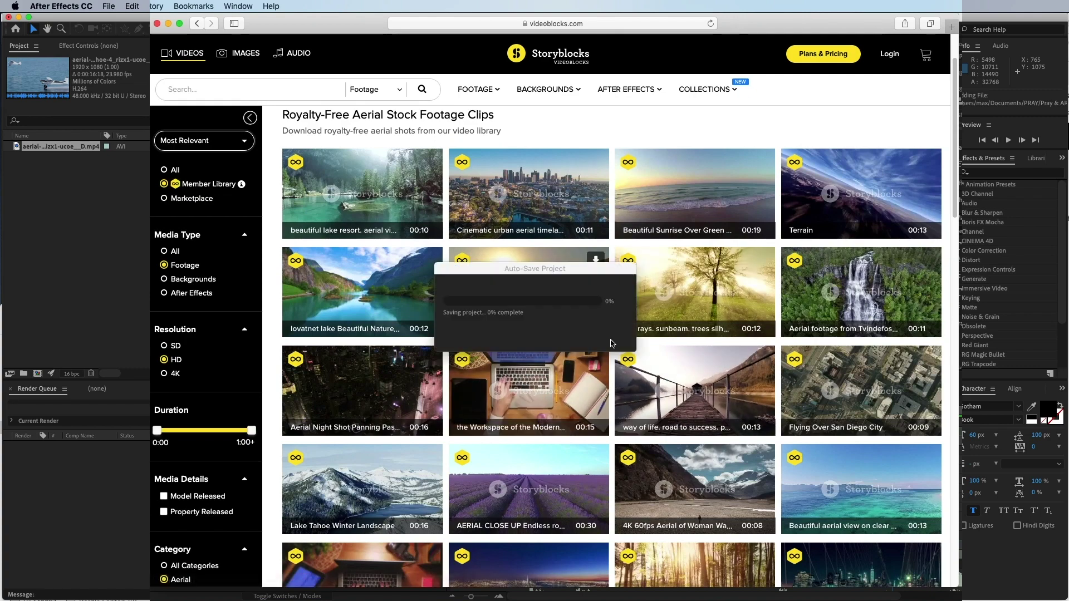
scroll(620, 334, up, 3)
mouse_move(700, 99)
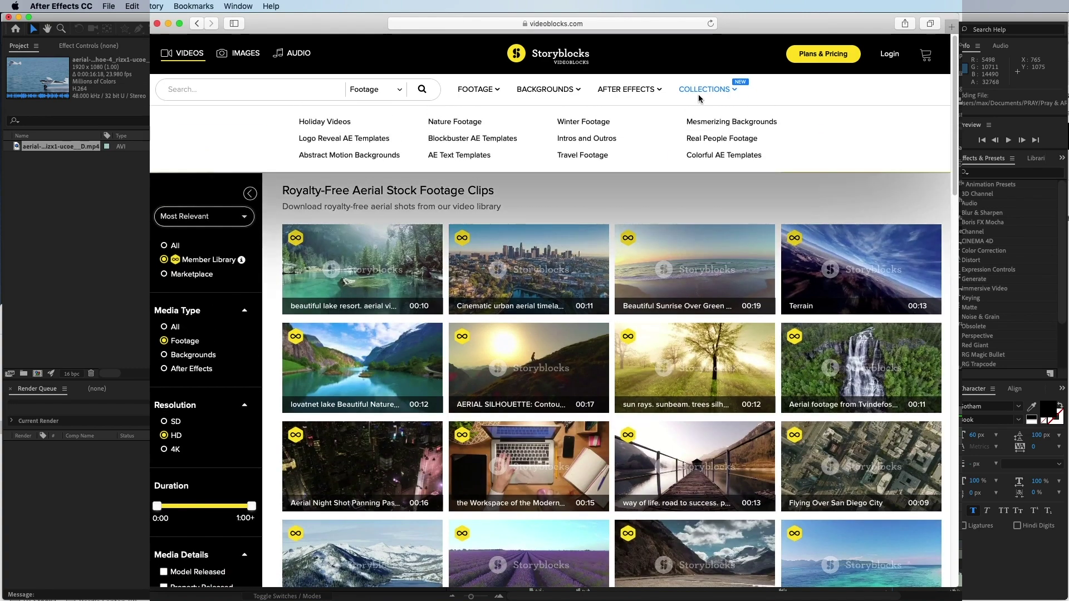
drag(440, 344, 674, 349)
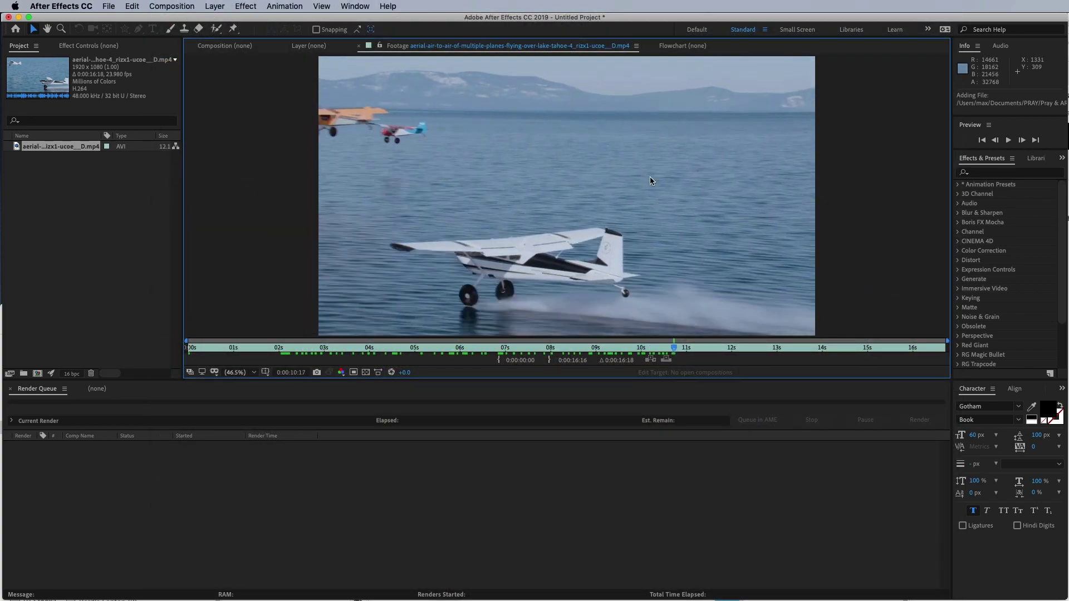
Create a new composition from the aerial planes clip.
click(674, 347)
drag(674, 347, 619, 349)
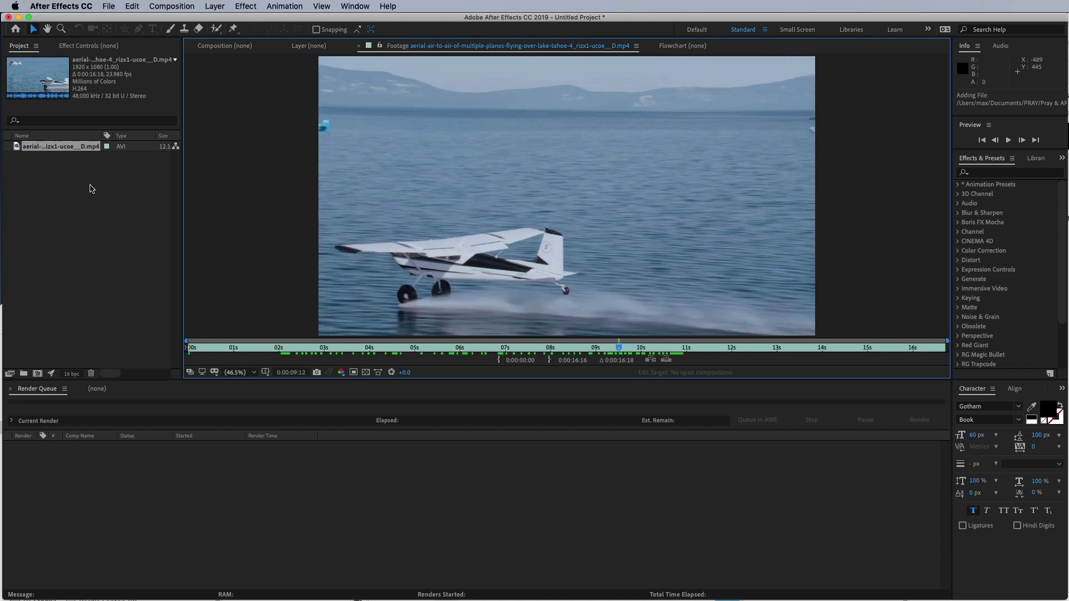
click(78, 167)
click(34, 149)
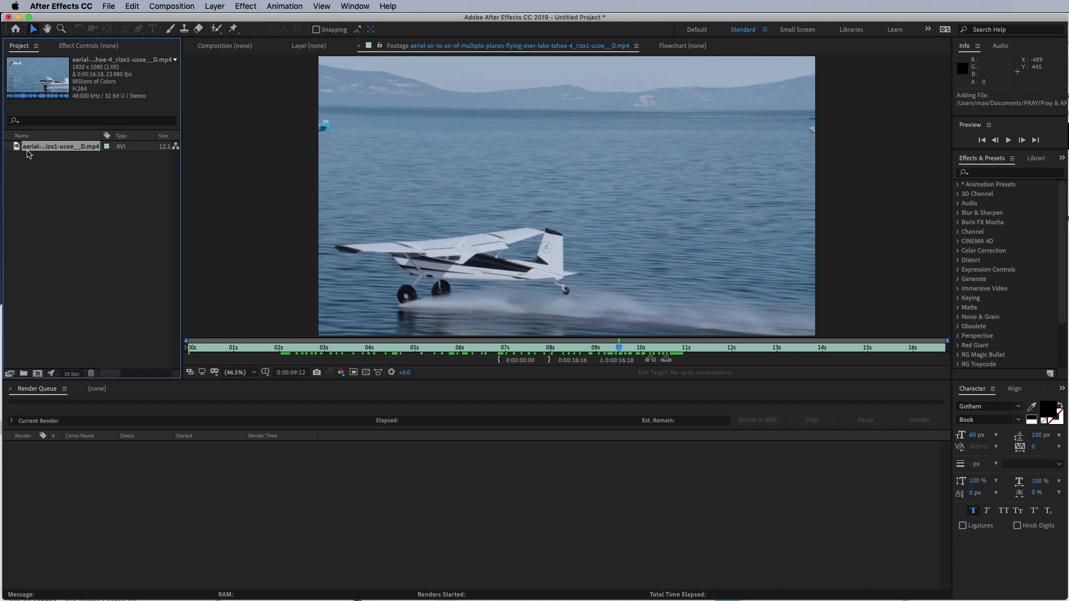
drag(16, 148, 38, 374)
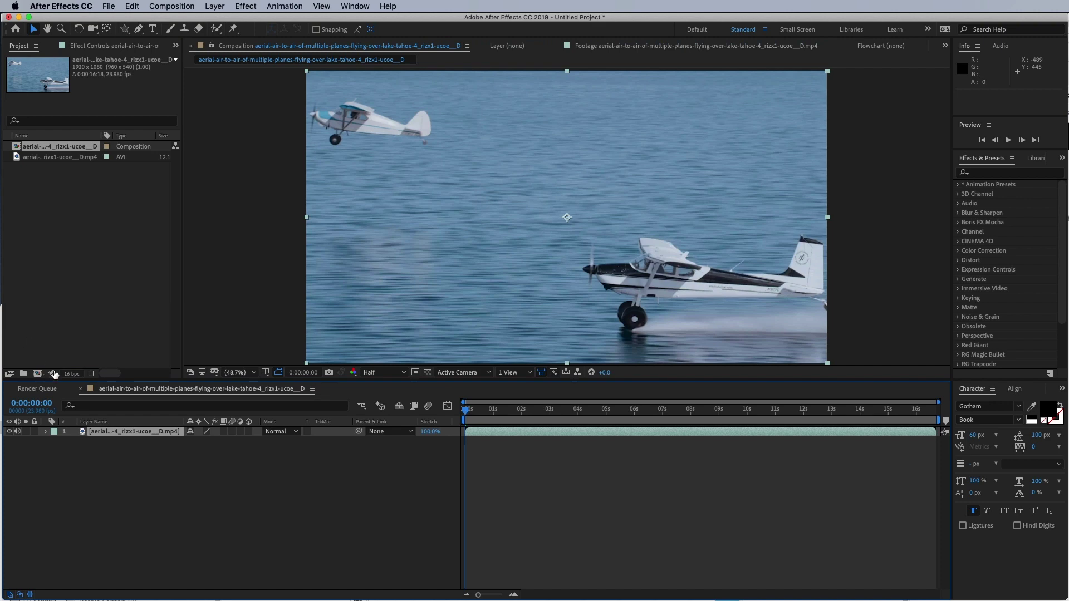
Trim the layer's in point to 2 s and its out point to 11 s.
drag(490, 409, 721, 410)
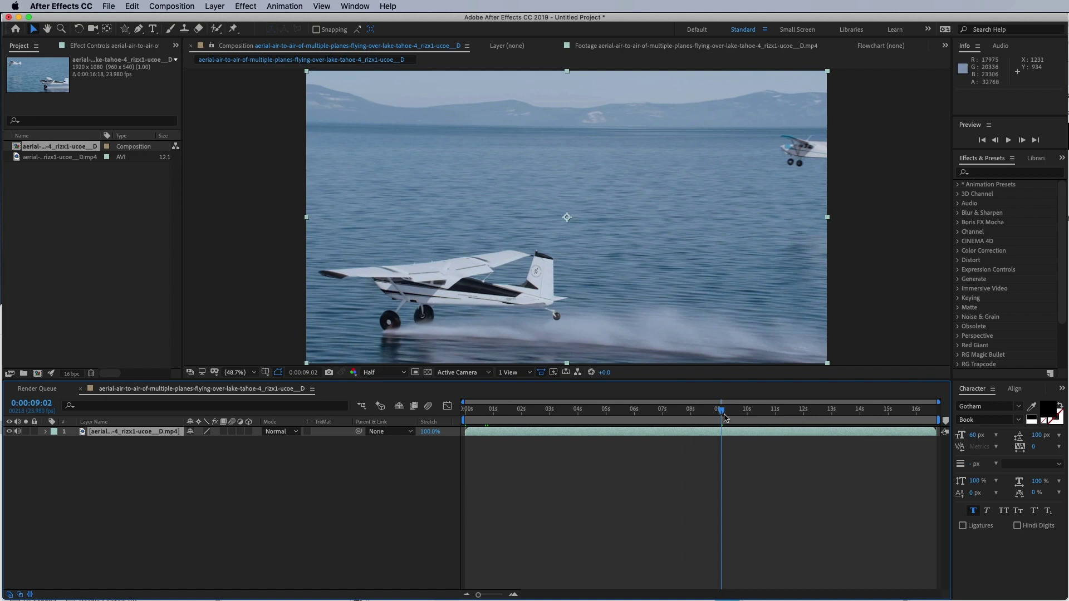
drag(725, 417, 506, 417)
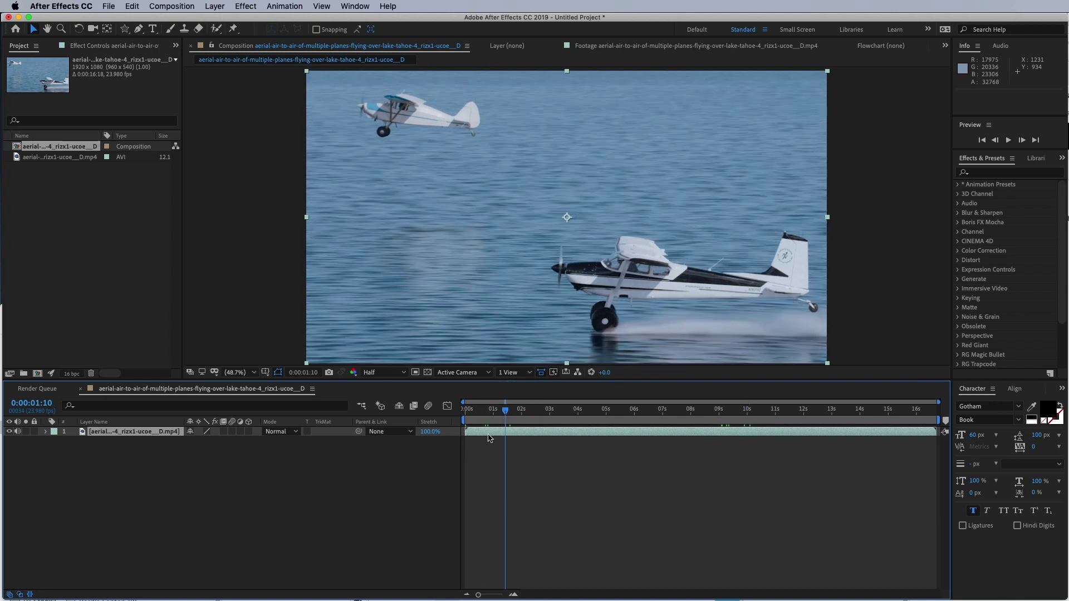
drag(466, 432, 525, 436)
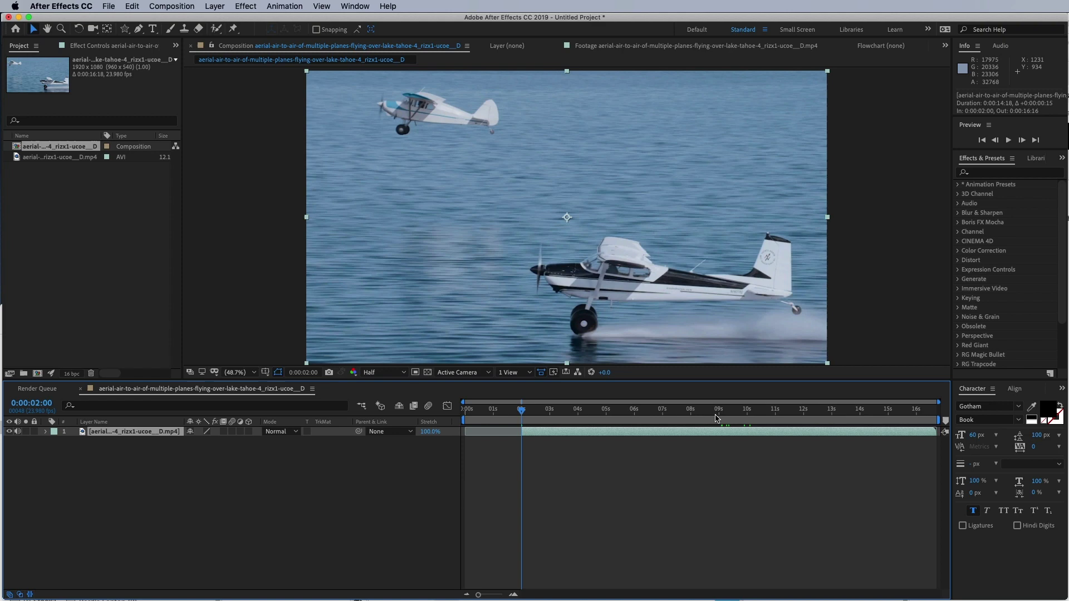
click(745, 413)
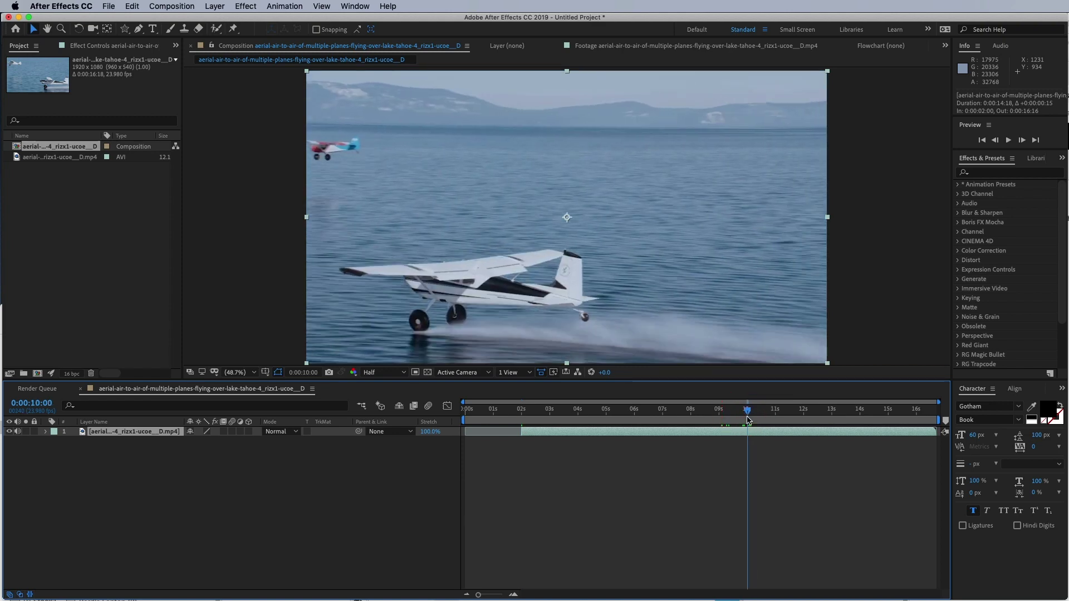
drag(747, 420, 777, 419)
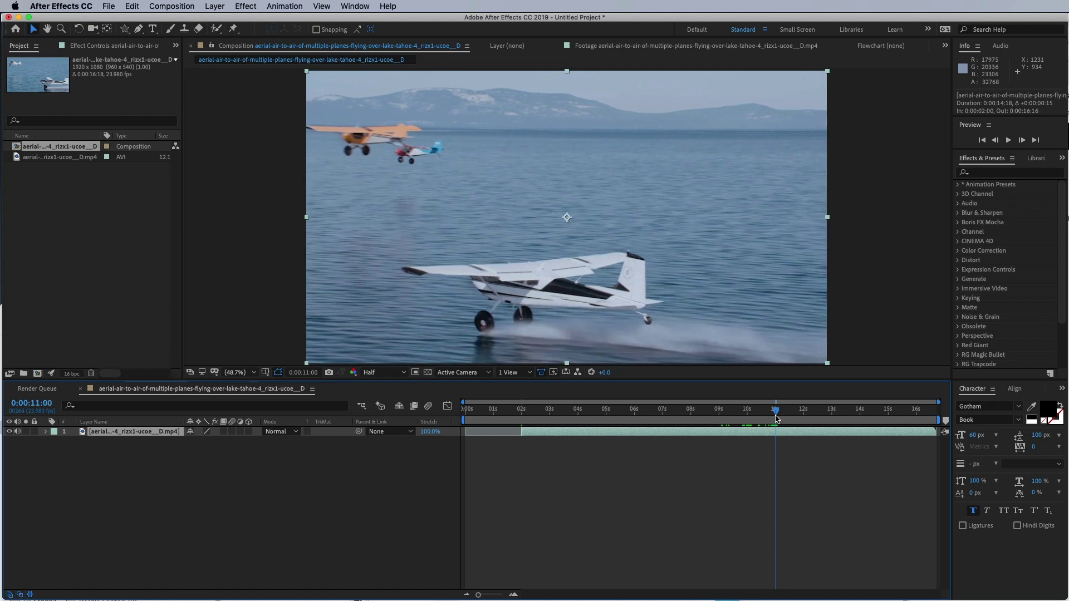
drag(935, 431, 773, 435)
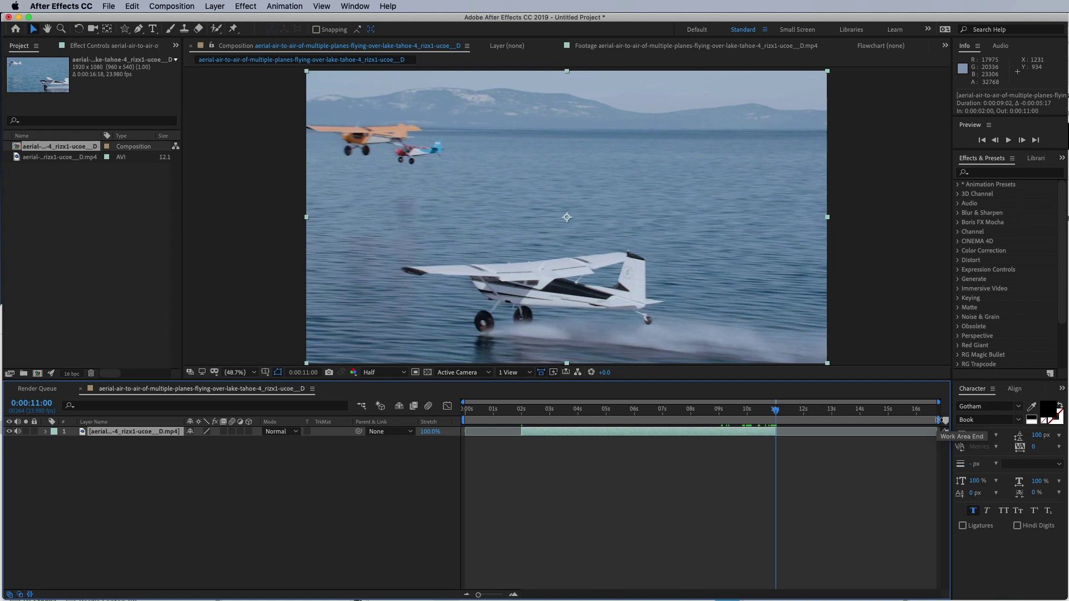
Set the work area from 2 s to 11 s and apply Trim Comp to Work Area.
drag(939, 420, 775, 420)
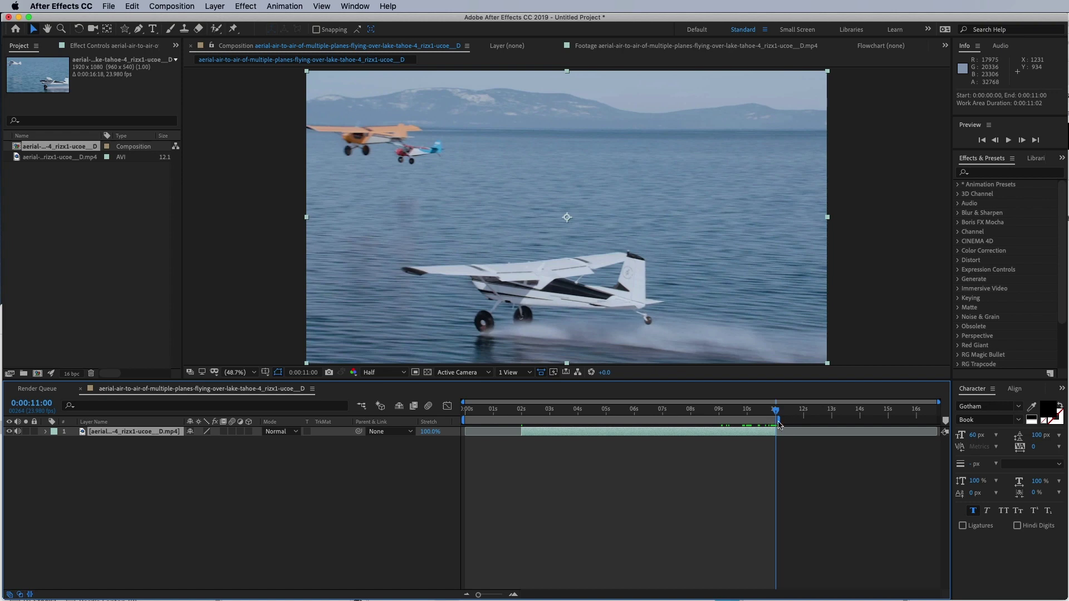
drag(460, 420, 525, 418)
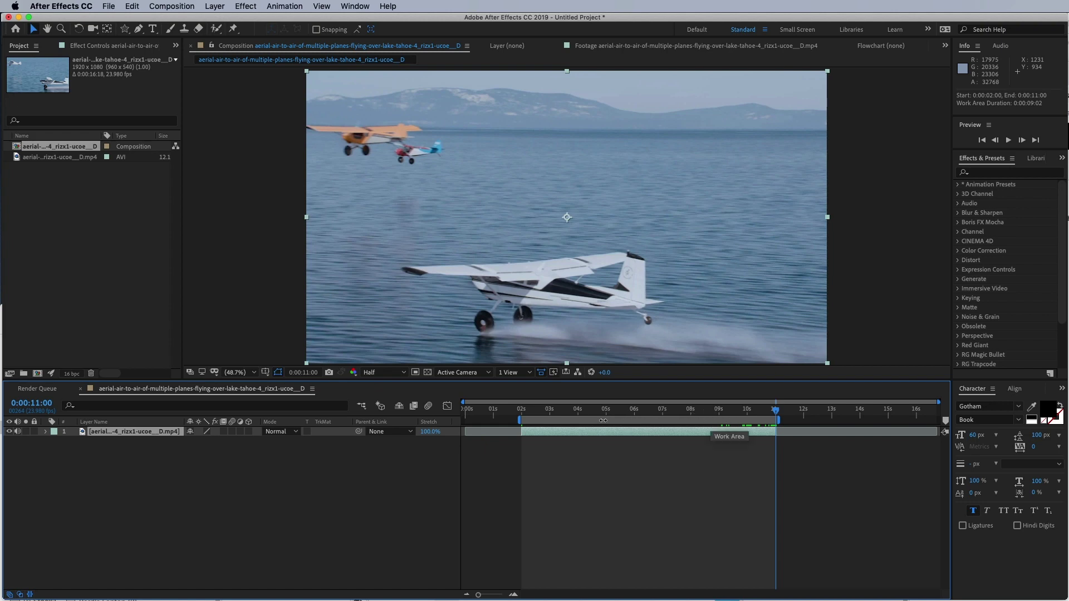
right_click(581, 420)
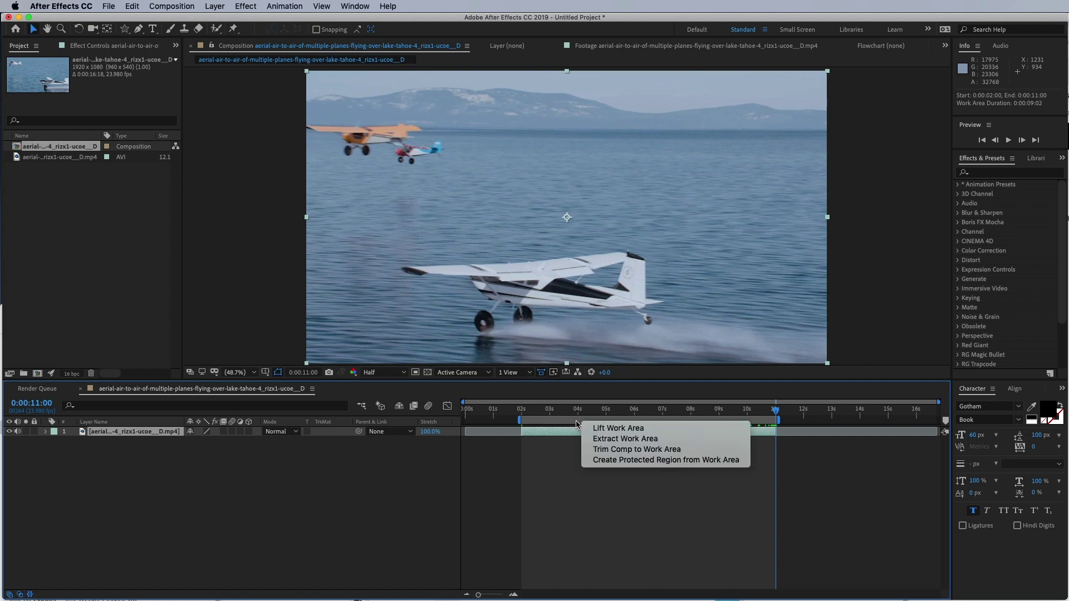
click(653, 451)
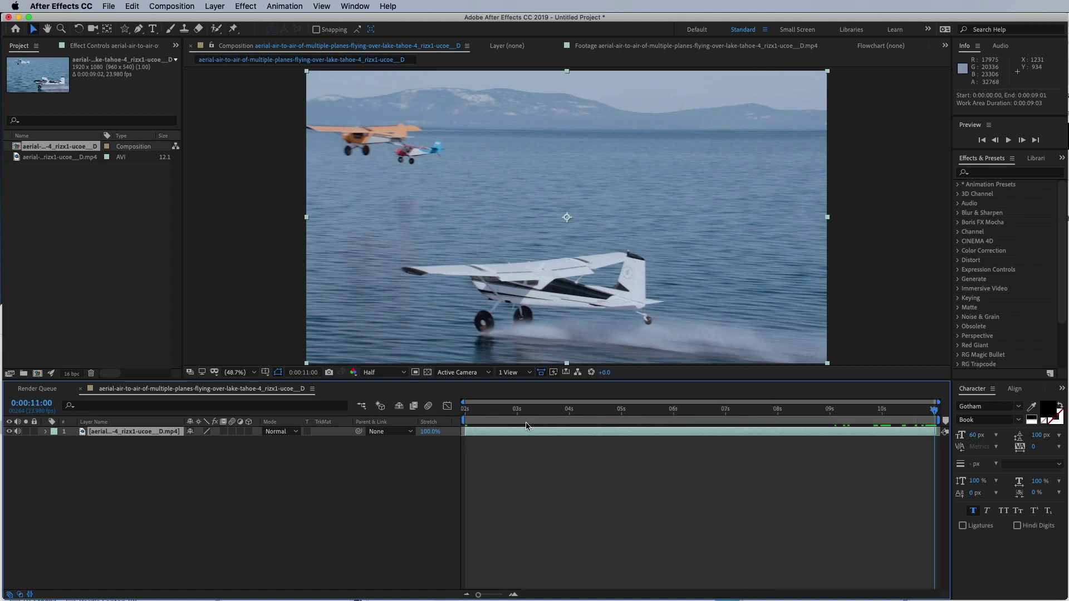
Play back the trimmed composition from its 2-second start.
drag(508, 412, 454, 418)
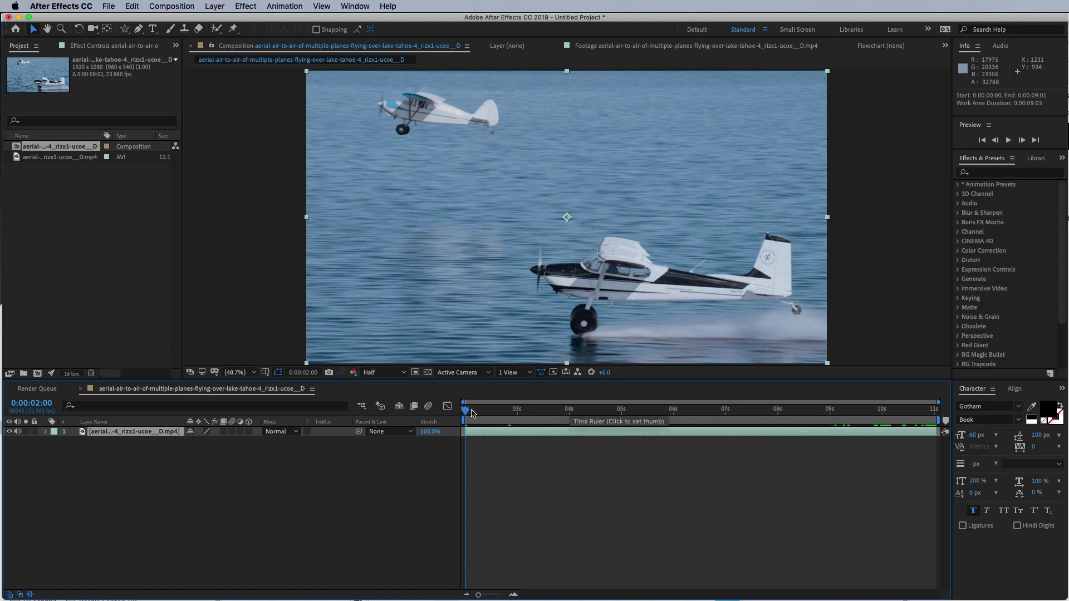
click(472, 412)
key(space)
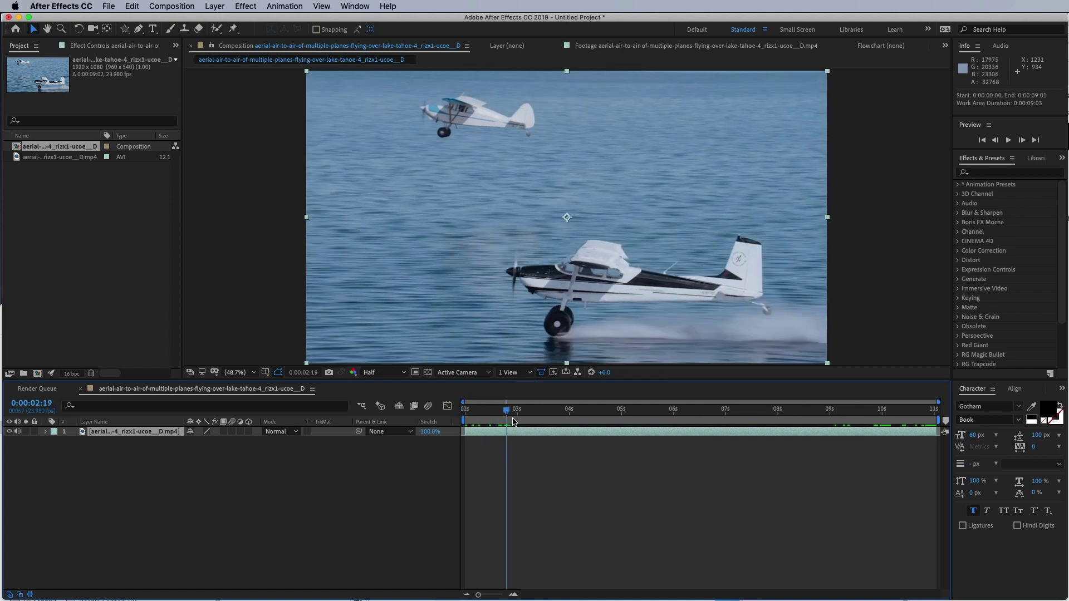
drag(491, 410, 443, 417)
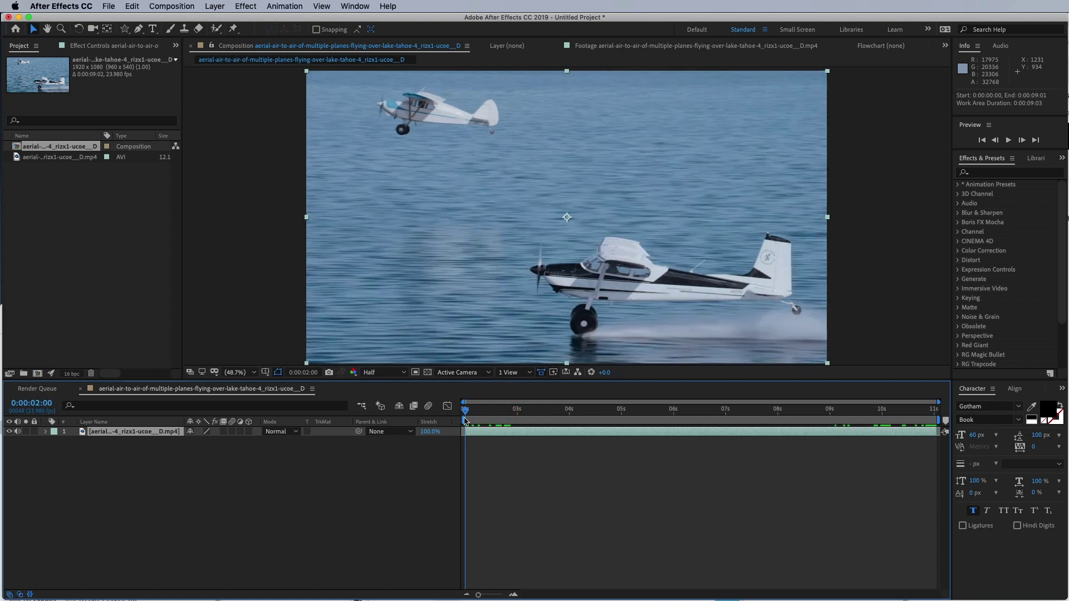
click(465, 411)
click(468, 411)
Change the composition's Start Timecode to 0:00:00:00 in Composition Settings.
click(190, 6)
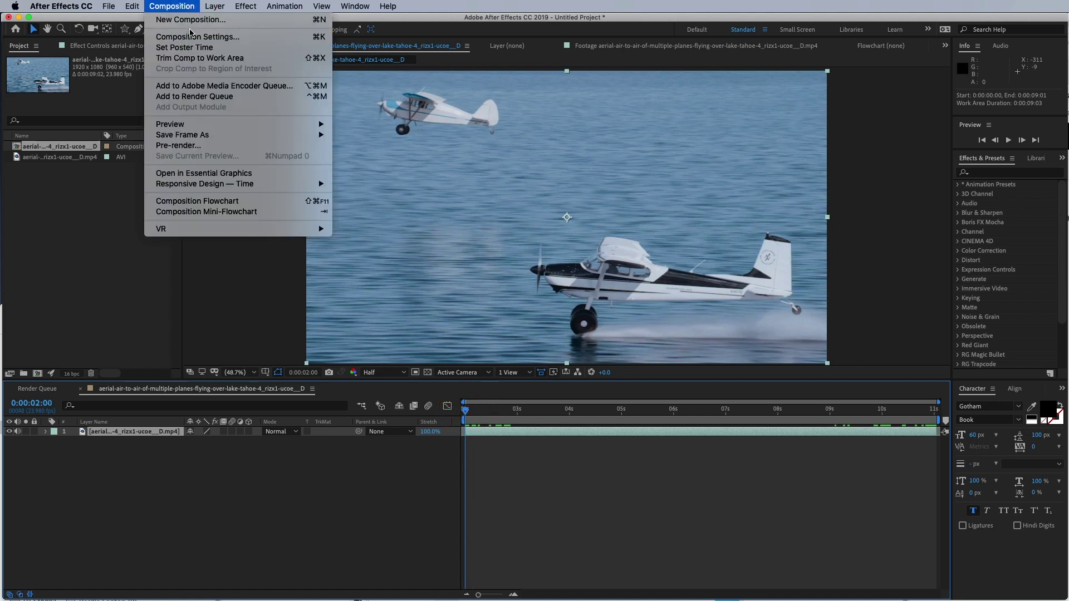
click(231, 39)
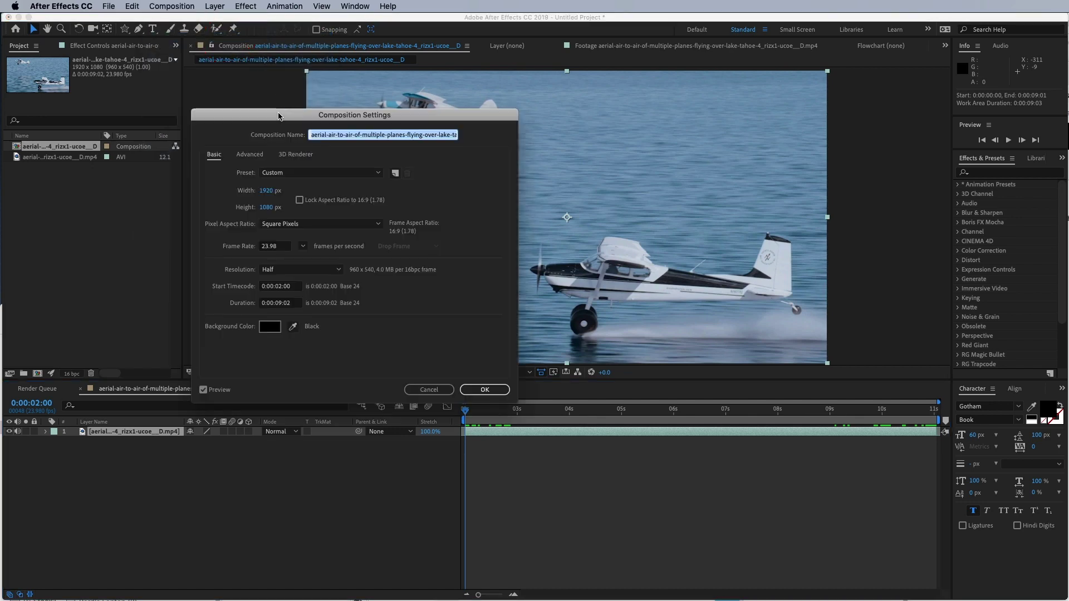
drag(262, 109, 260, 87)
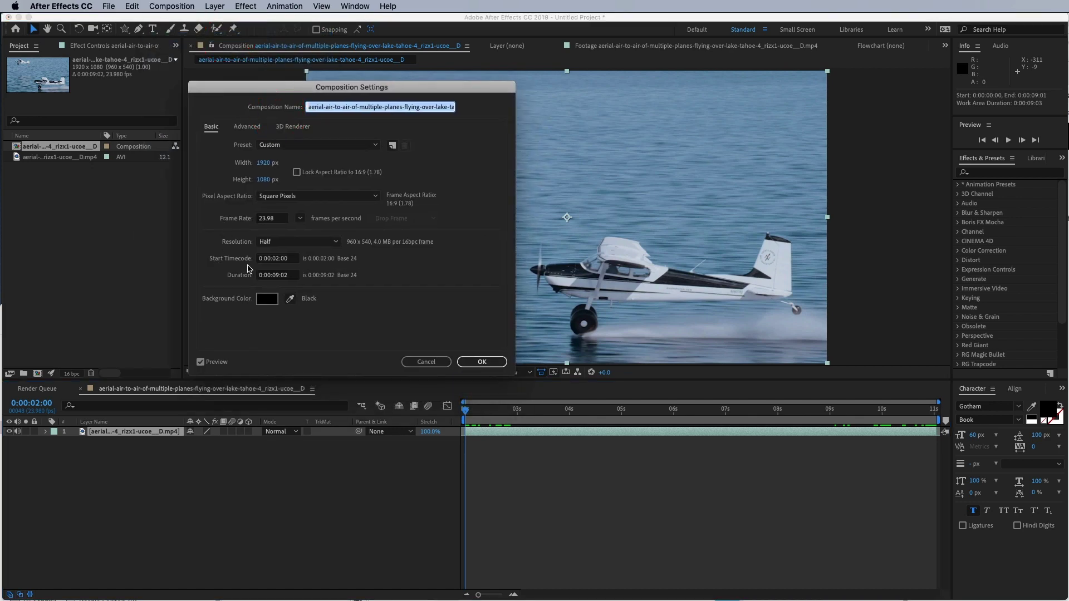
click(279, 260)
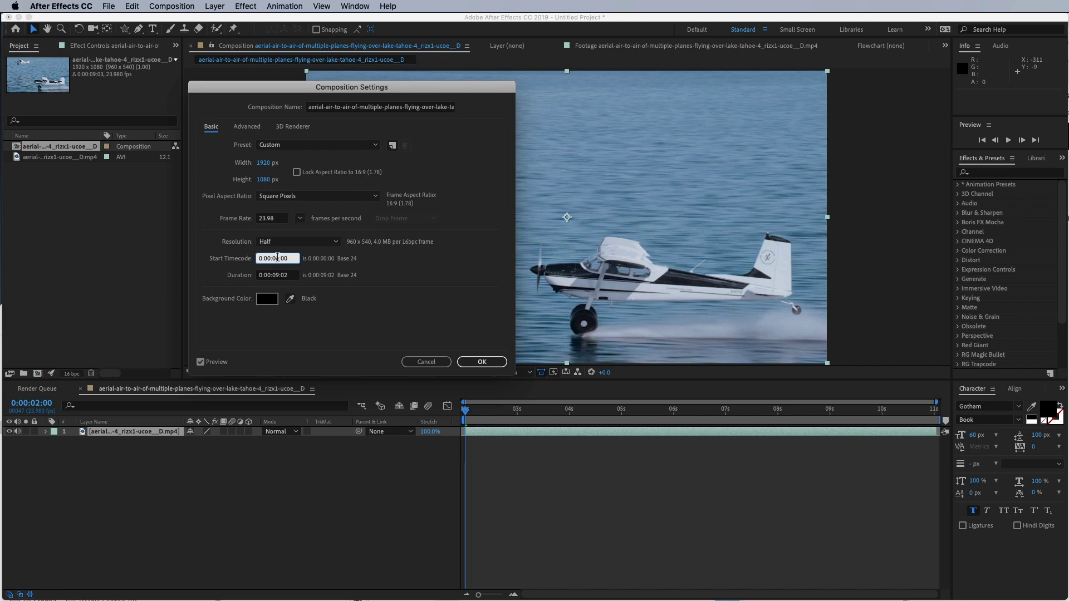
click(482, 363)
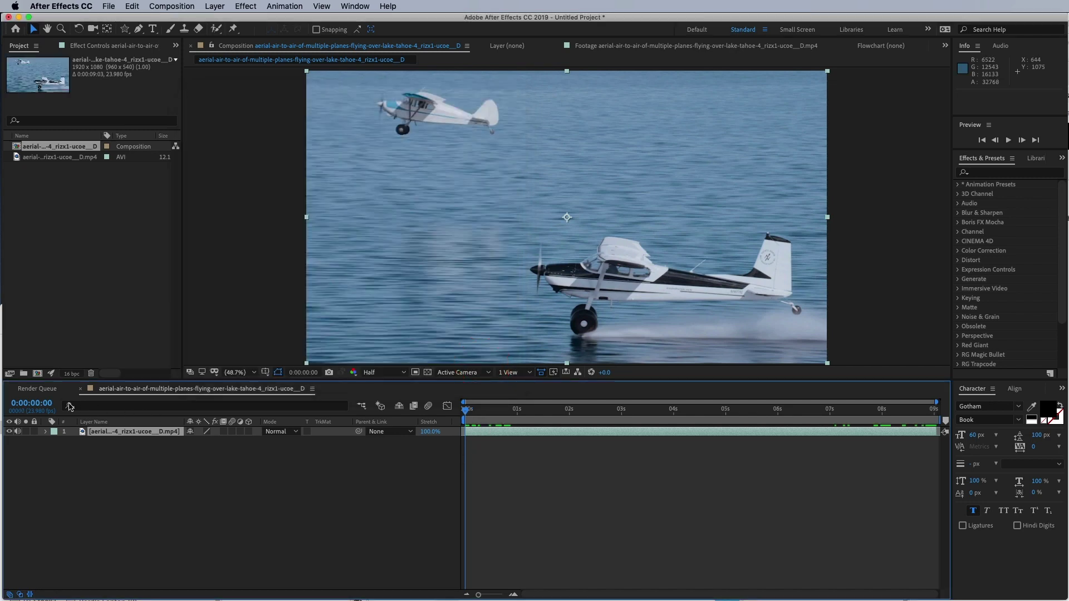
Add a 100% Opacity keyframe at the one-second mark on the planes layer.
click(483, 410)
drag(484, 410, 502, 412)
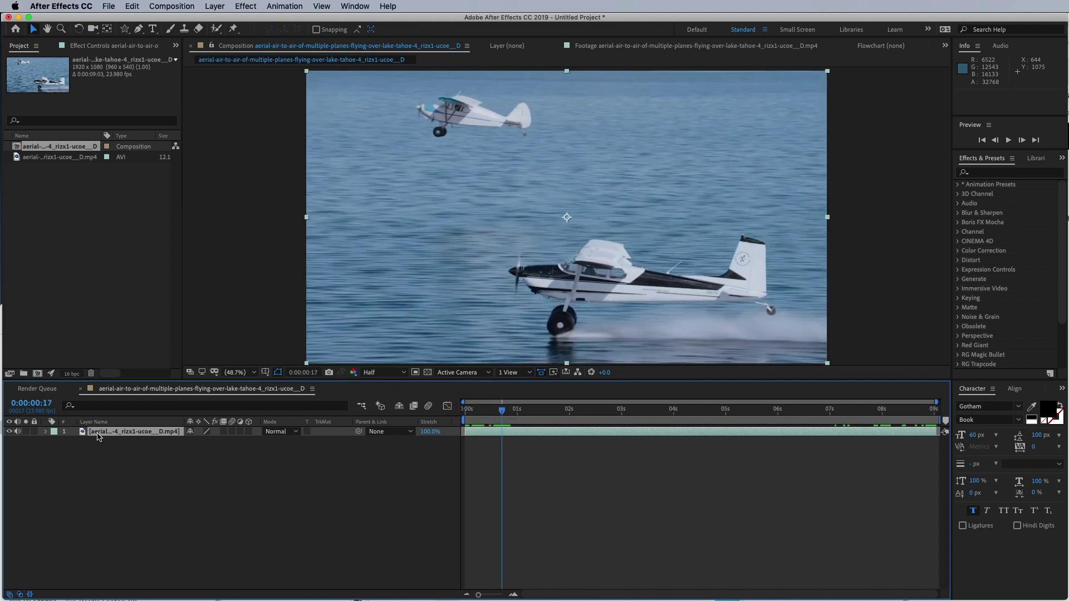
click(517, 410)
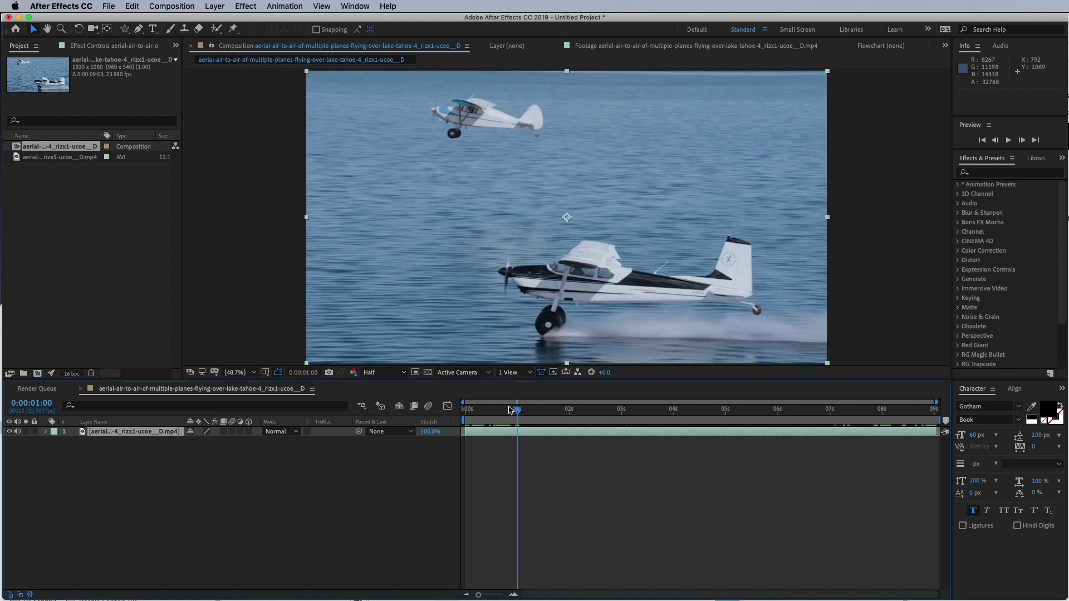
drag(512, 410, 518, 412)
click(47, 434)
click(55, 442)
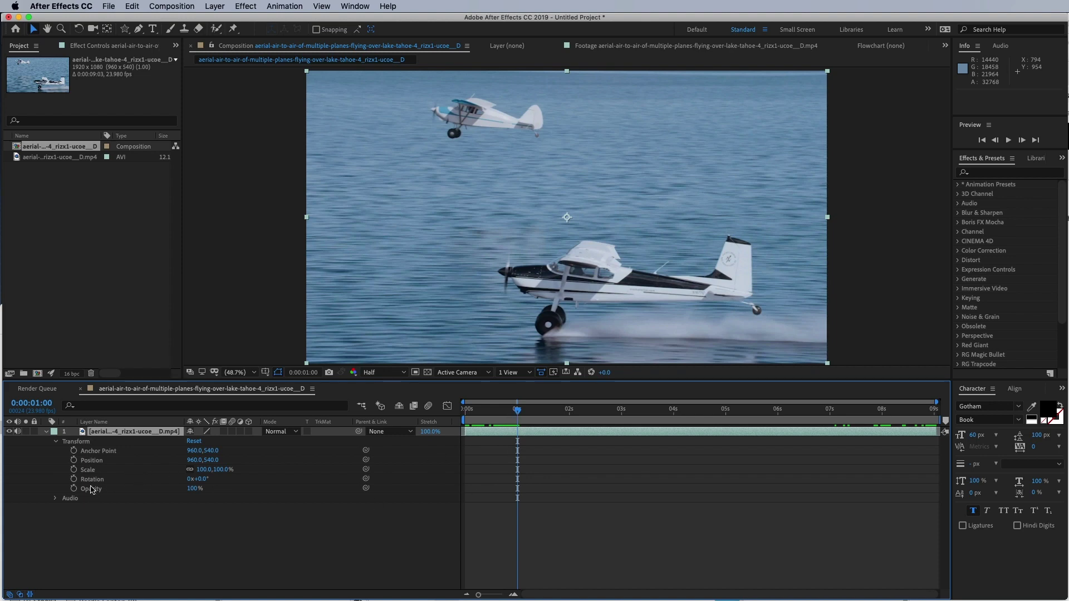
click(74, 489)
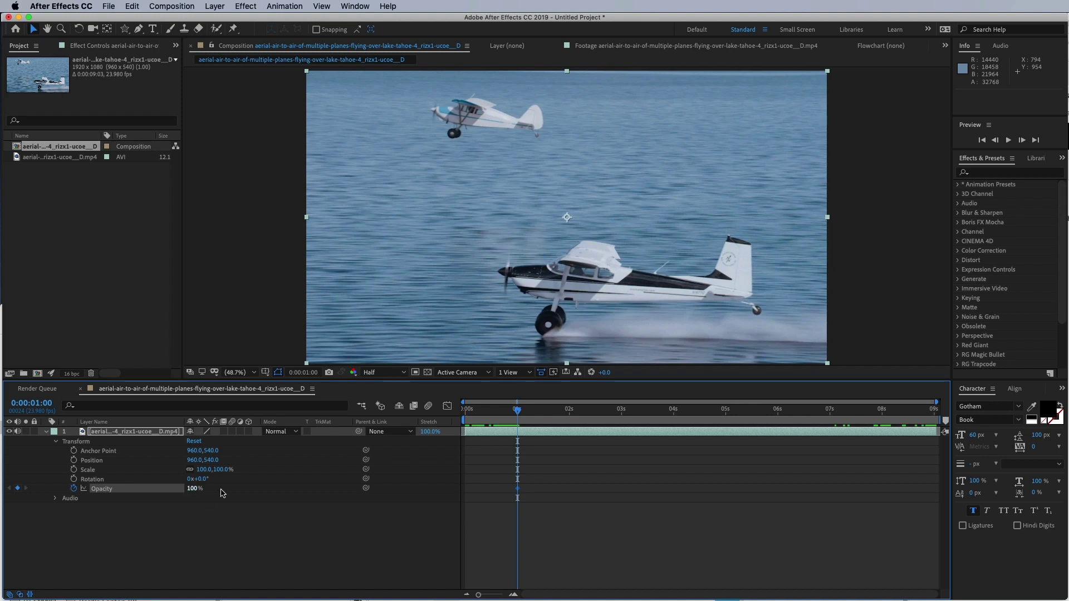
Set Opacity to 0% at 0:00:00:00 and preview the one-second fade-in.
click(518, 412)
drag(517, 412, 458, 416)
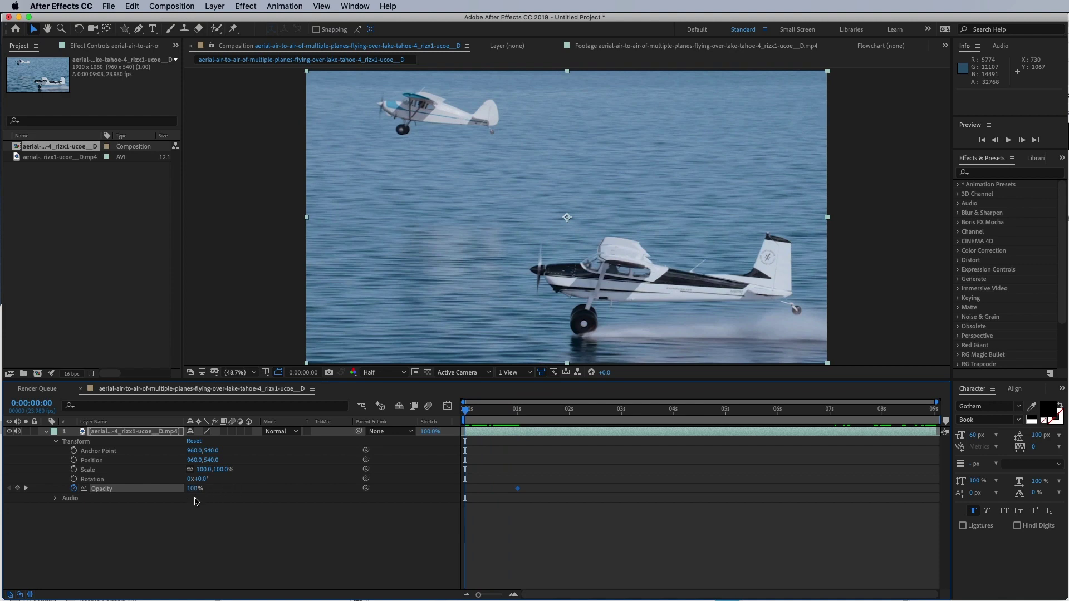
drag(194, 490, 134, 486)
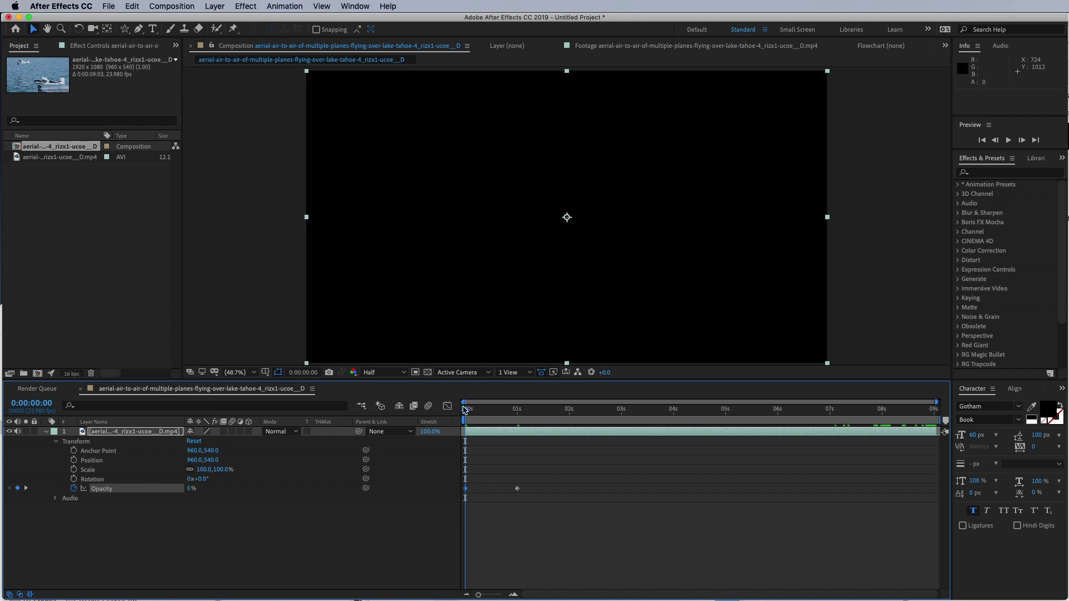
drag(464, 412, 528, 412)
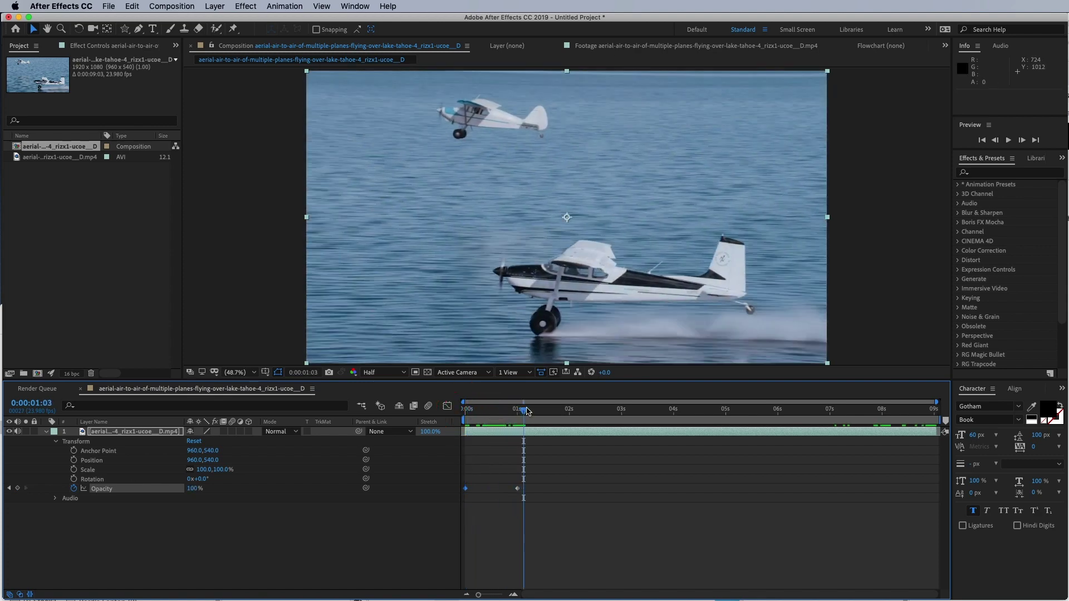
Keyframe Opacity at 100% at 8 seconds and 0% at 9 seconds.
click(883, 412)
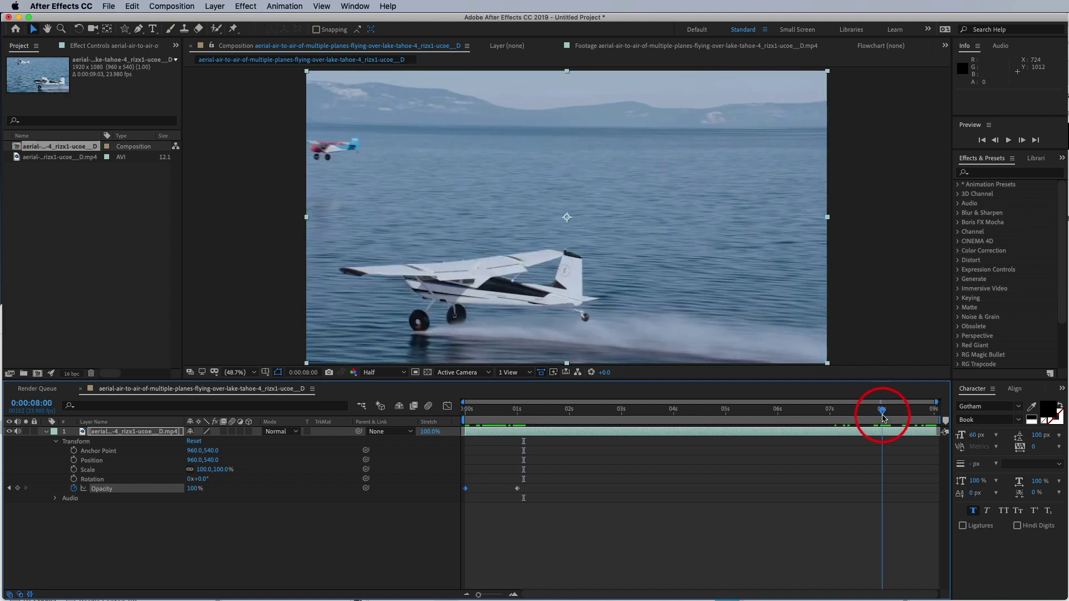
click(18, 489)
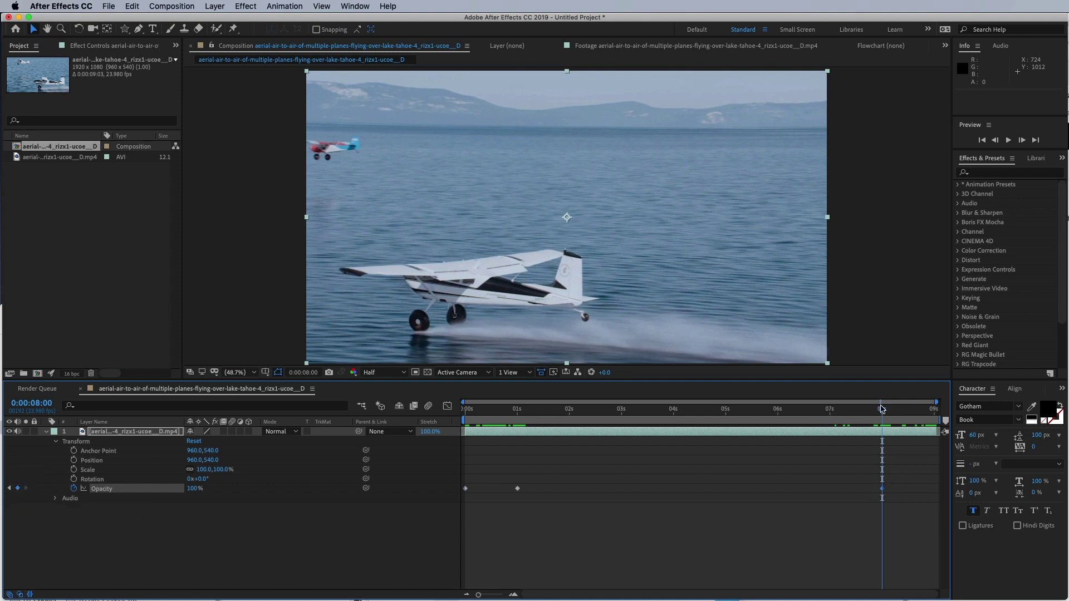
drag(881, 412, 945, 410)
click(934, 410)
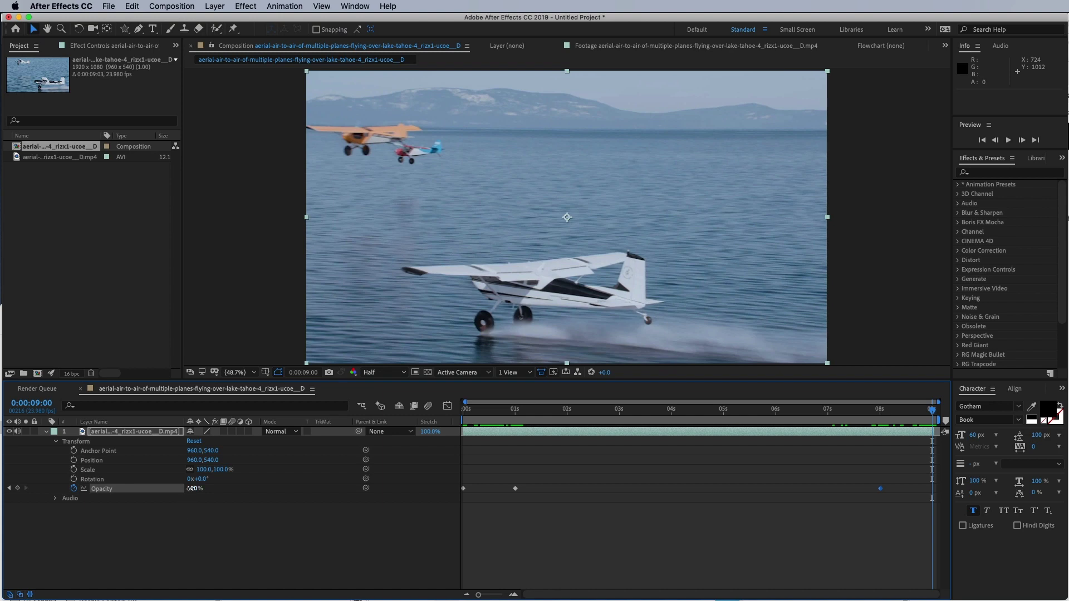
drag(192, 488, 134, 488)
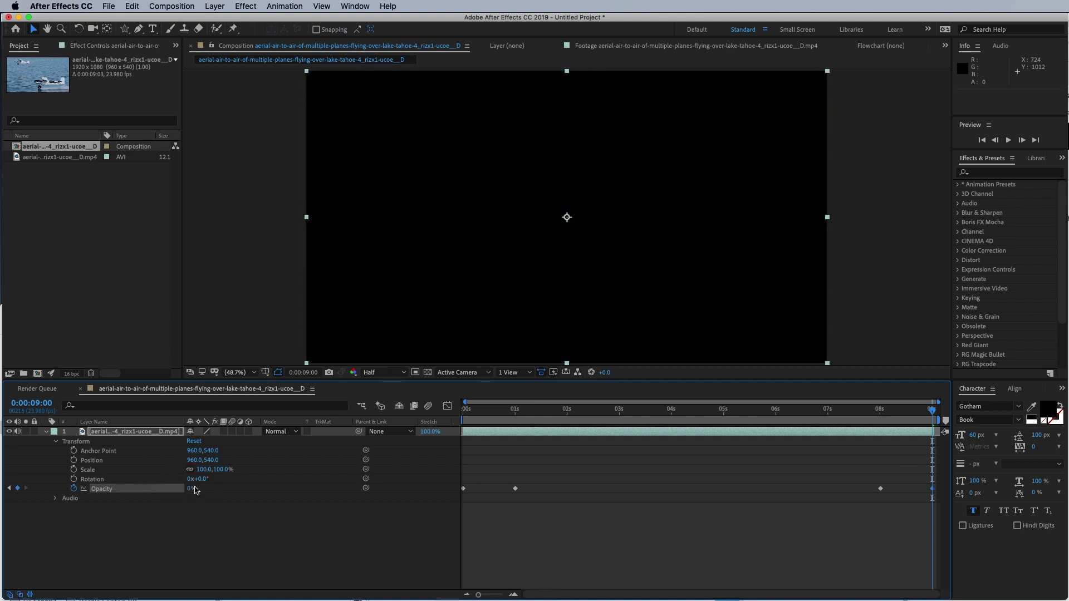
Scrub through the clip to check the fade-out.
mouse_move(871, 412)
mouse_down()
mouse_move(924, 411)
mouse_move(891, 411)
mouse_up()
drag(823, 412, 558, 411)
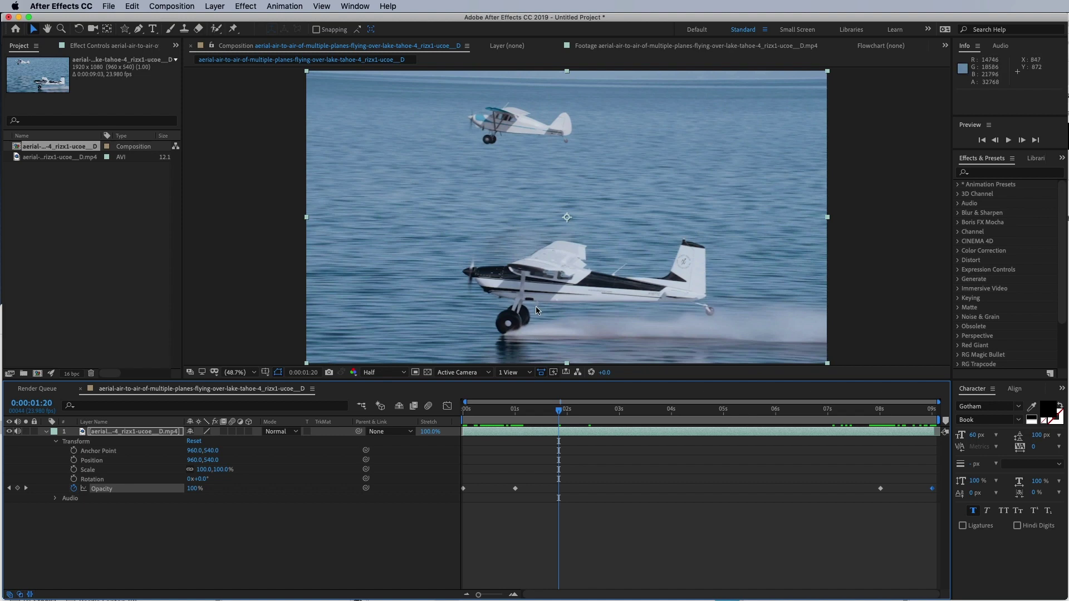
drag(558, 412, 799, 429)
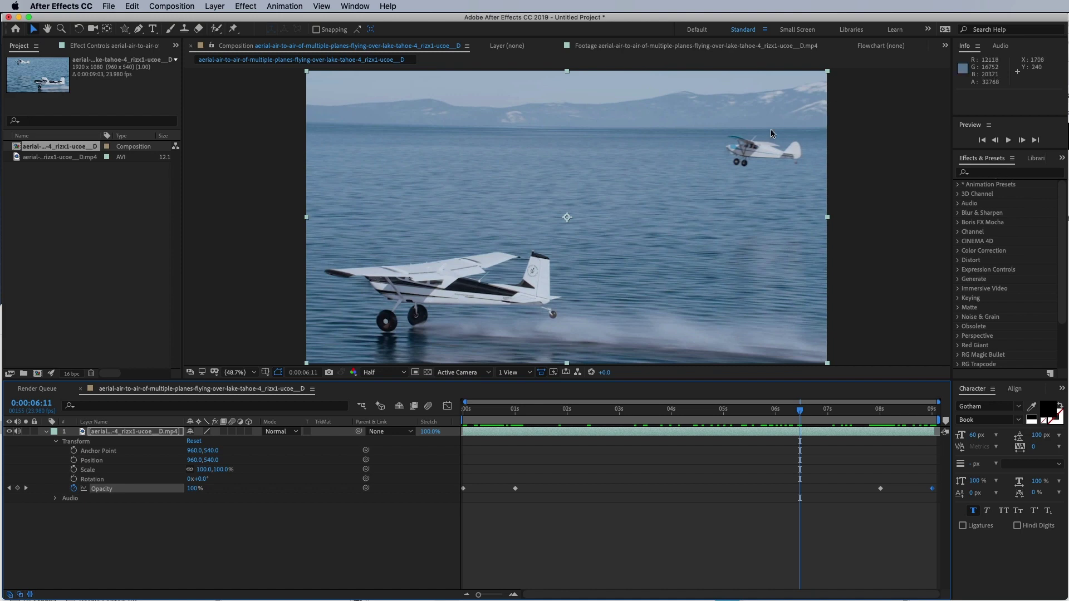
Search 'tint' and drag the Tint effect onto the planes clip, turning it black and white.
click(999, 173)
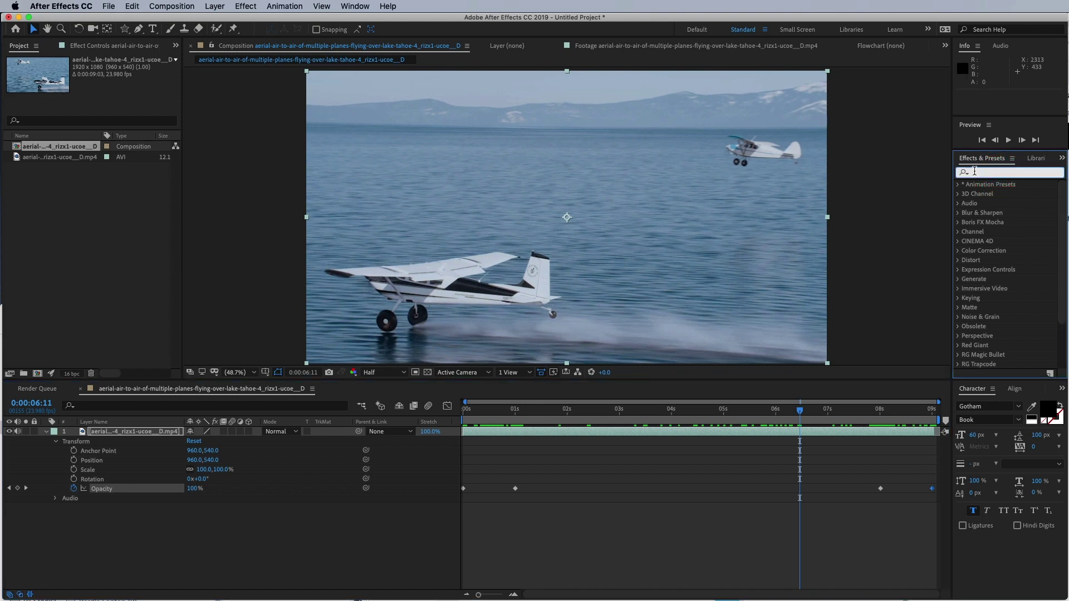
text(tint)
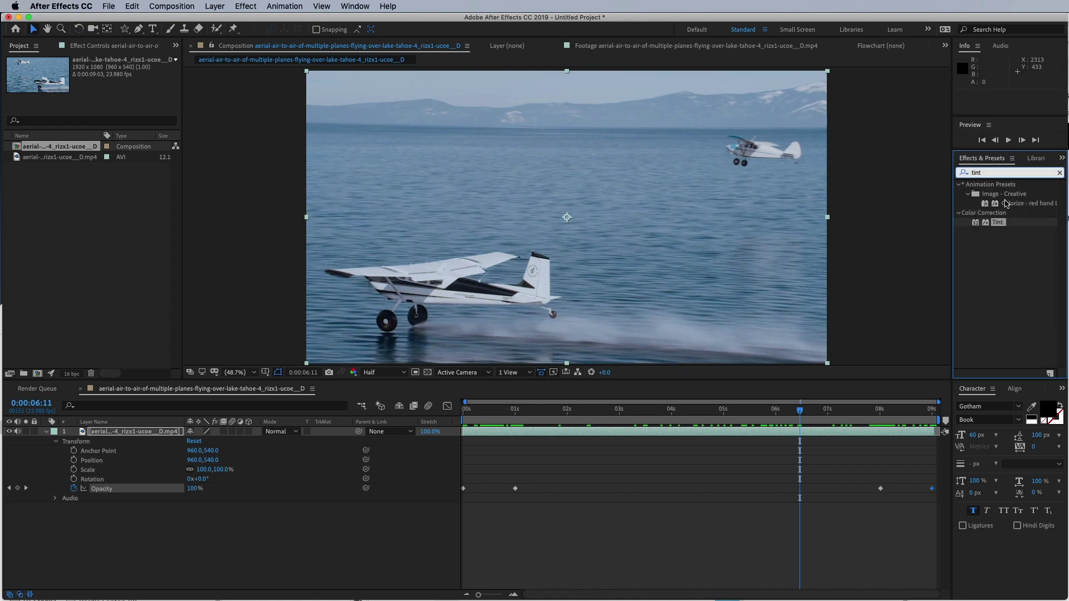
drag(987, 225, 565, 188)
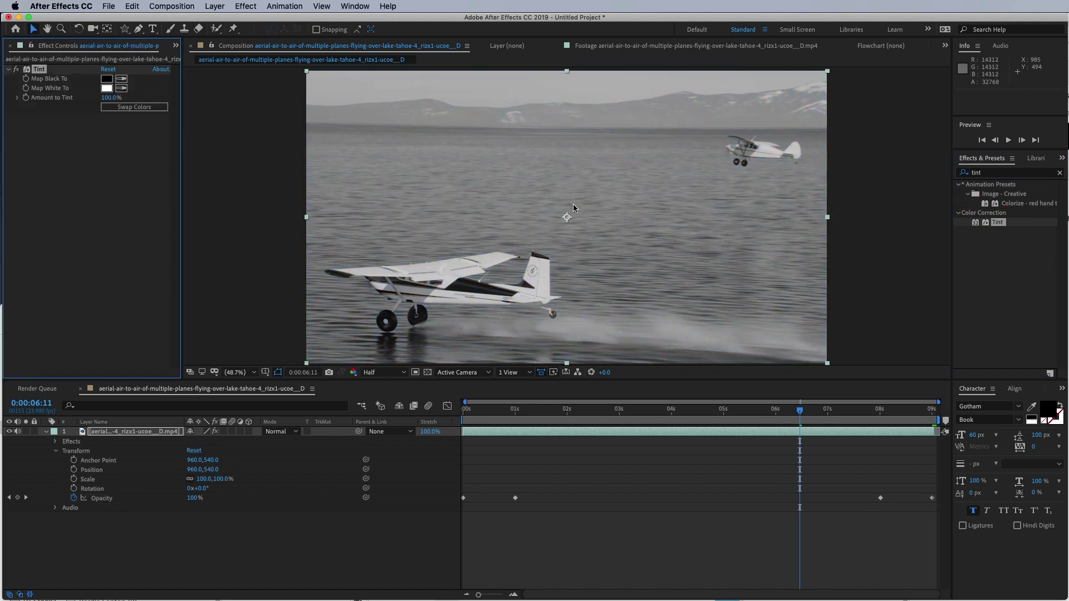
At the one-second mark, start keyframing the Tint's Map Black To colour.
drag(800, 420, 701, 414)
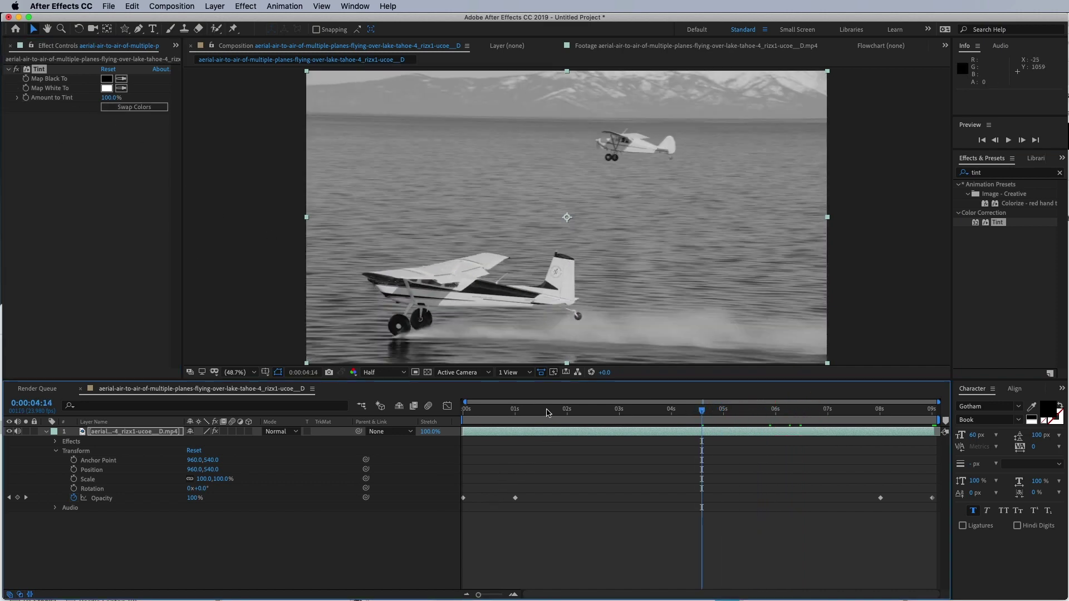
drag(557, 414, 516, 417)
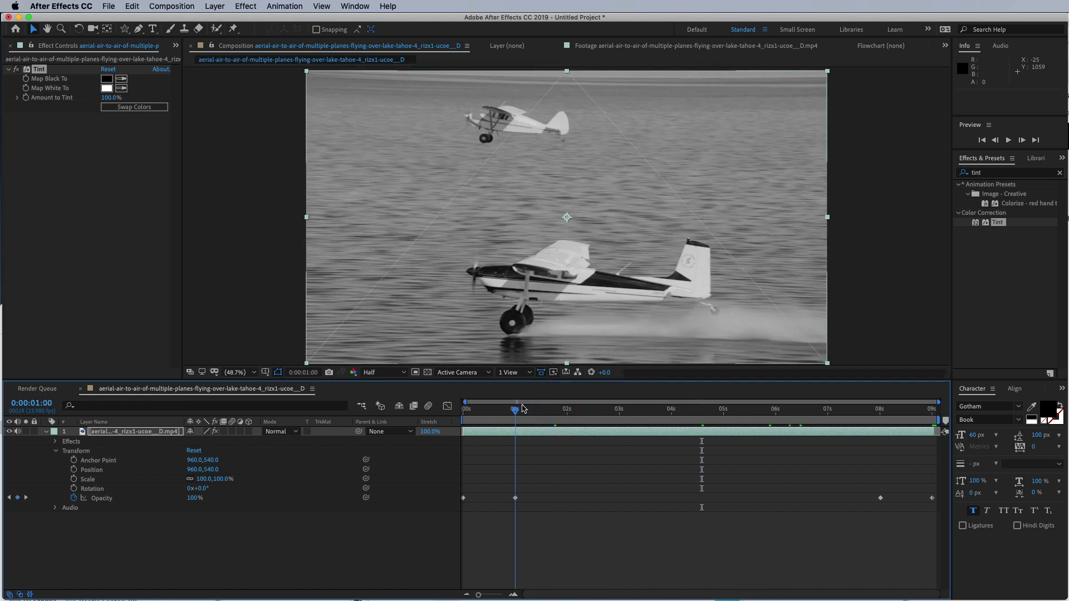
click(25, 79)
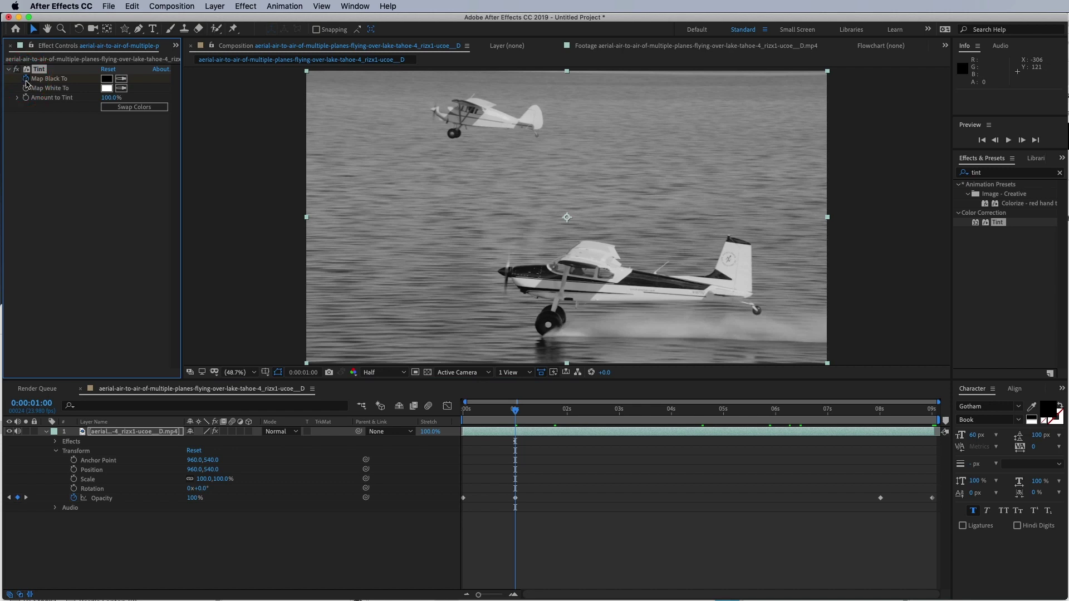
Move to exactly 3 seconds and open the Map Black To colour picker.
drag(528, 413, 567, 415)
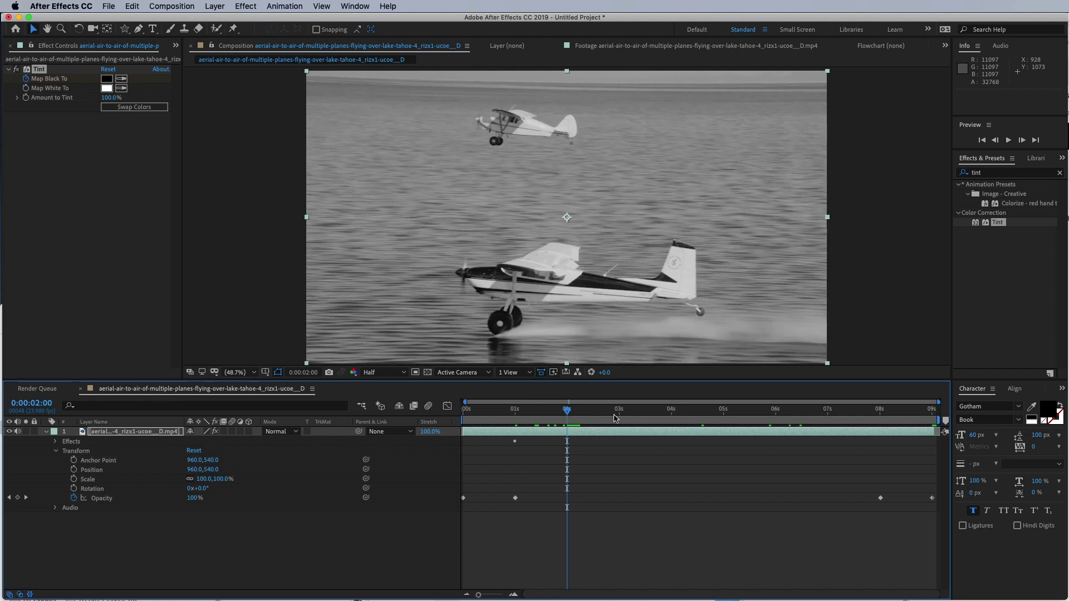
click(621, 412)
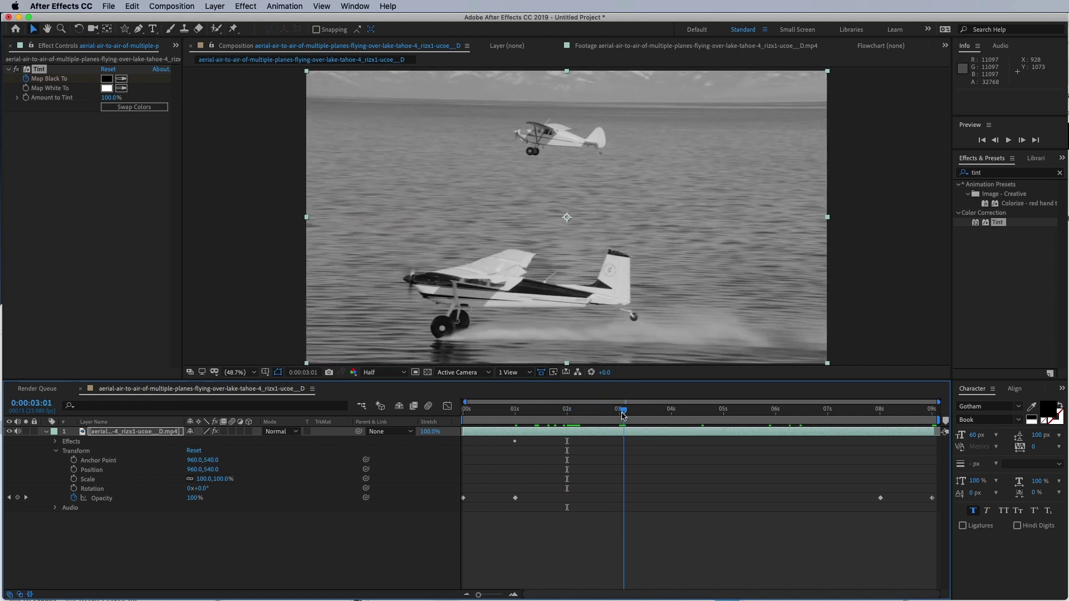
key(Page_Up)
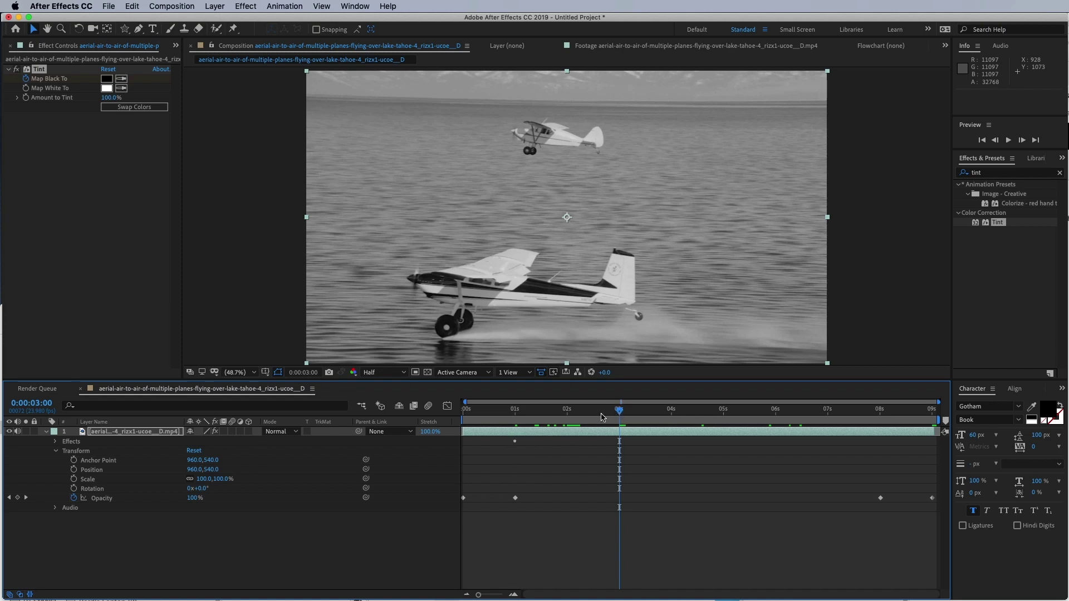
click(106, 79)
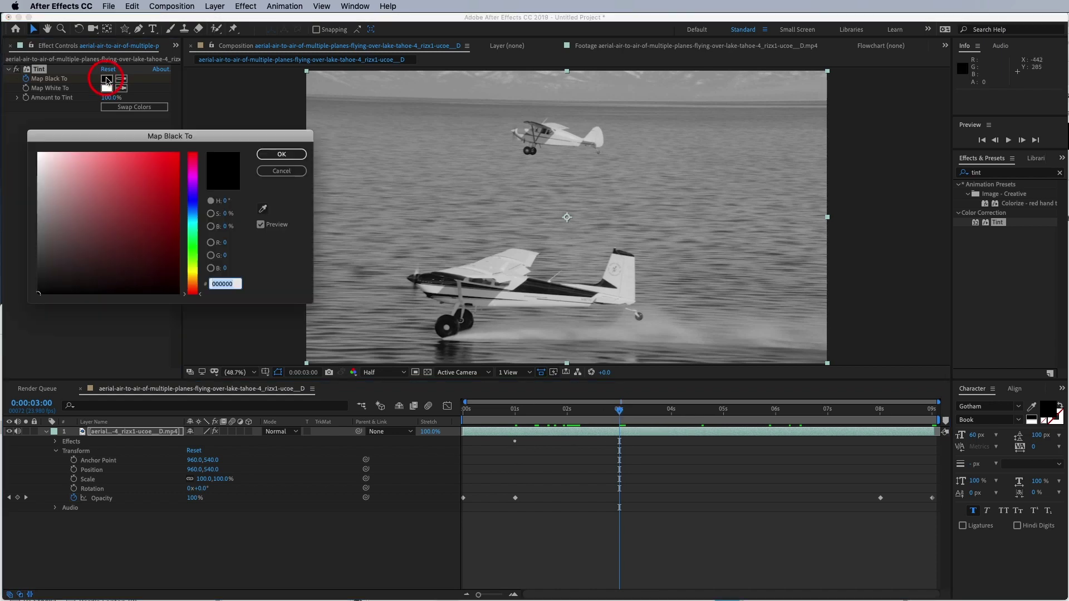
Set Tint's Map Black To to deep blue 03078B at 3 seconds, then return to 0s.
click(193, 202)
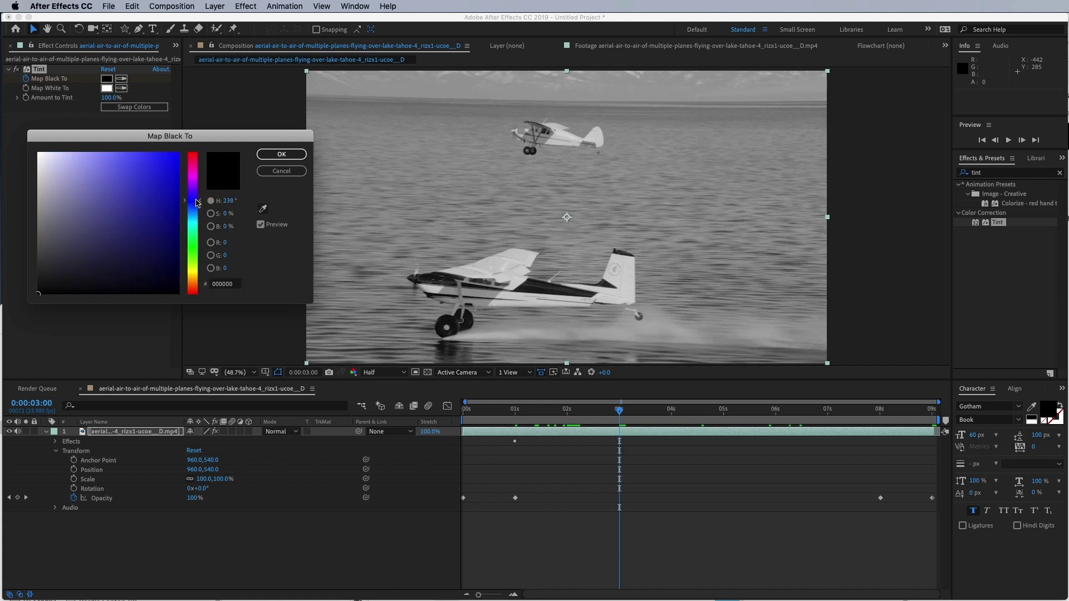
drag(165, 174, 172, 221)
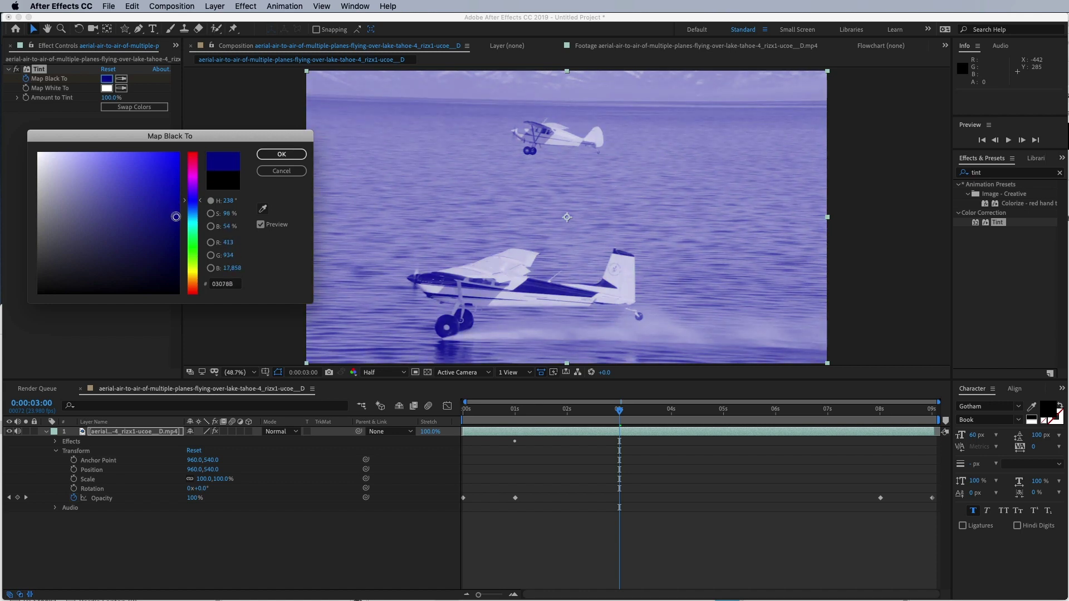
click(276, 155)
drag(494, 406, 626, 413)
click(551, 538)
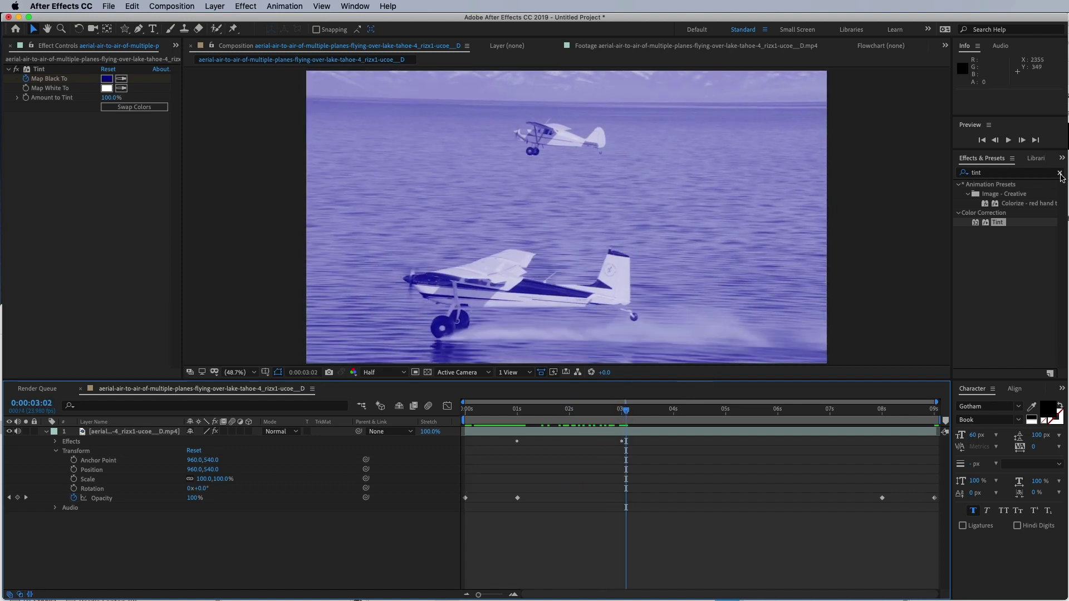
Clear the Effects search and scrub back to the start of the clip.
click(1060, 173)
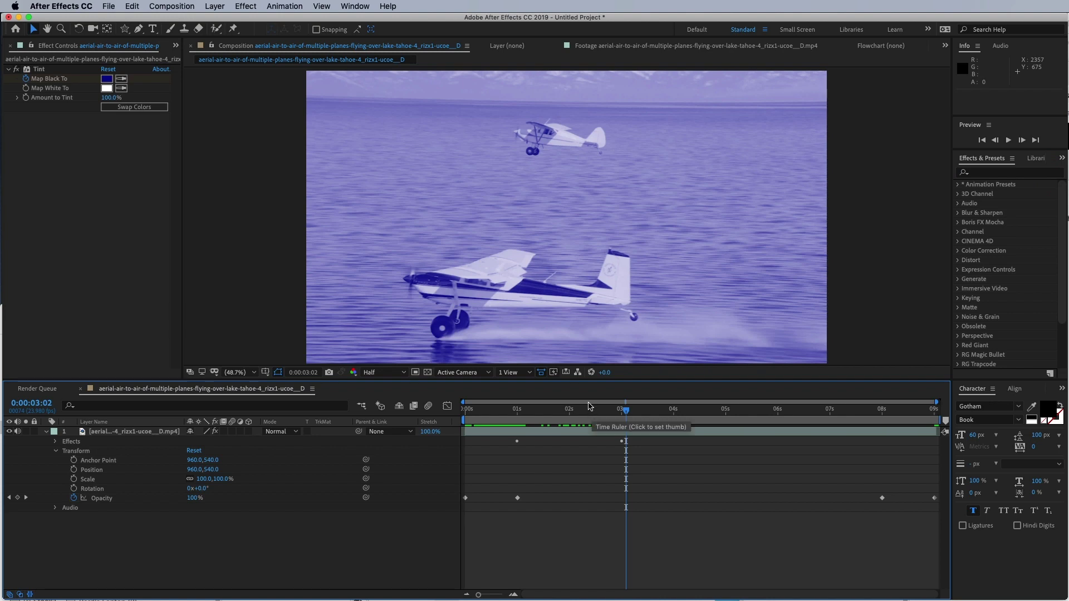
drag(626, 415, 554, 409)
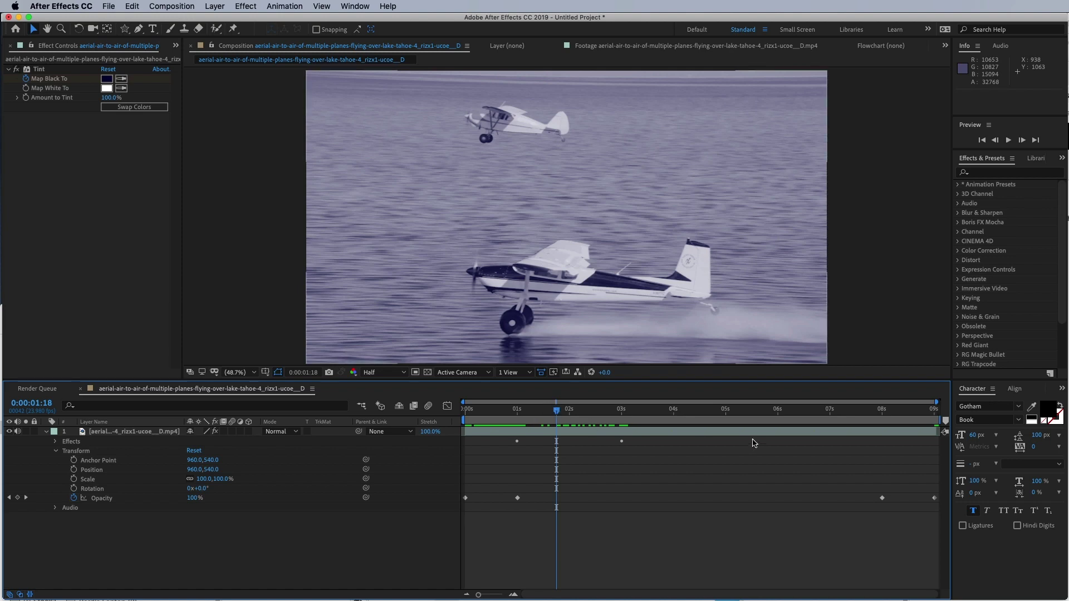
drag(559, 412, 463, 416)
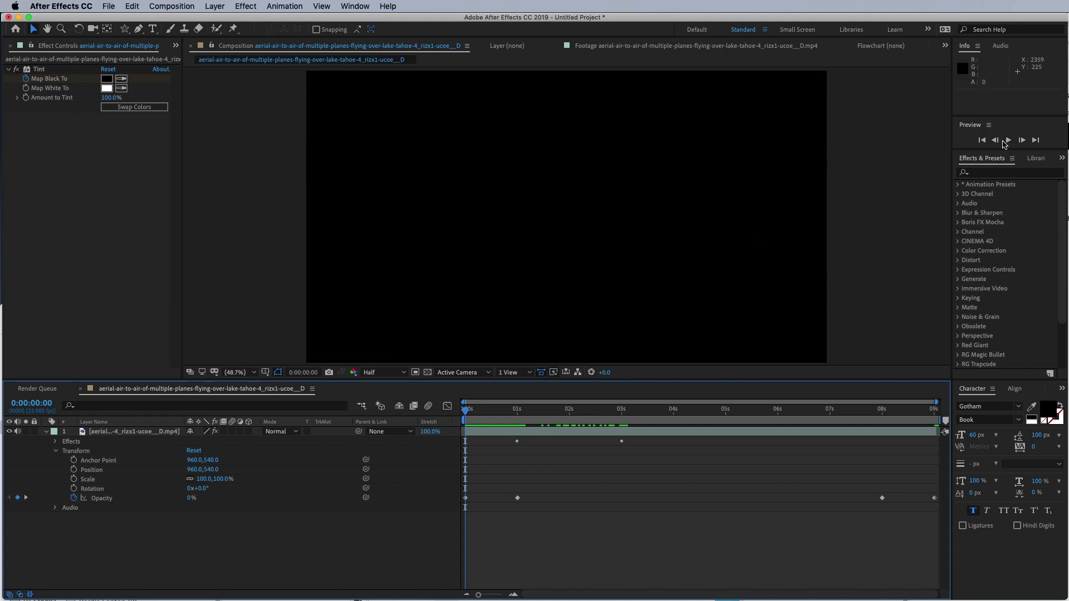
Preview the black-and-white-to-blue tint transition, then park the playhead at 0:00:03:16.
click(1007, 140)
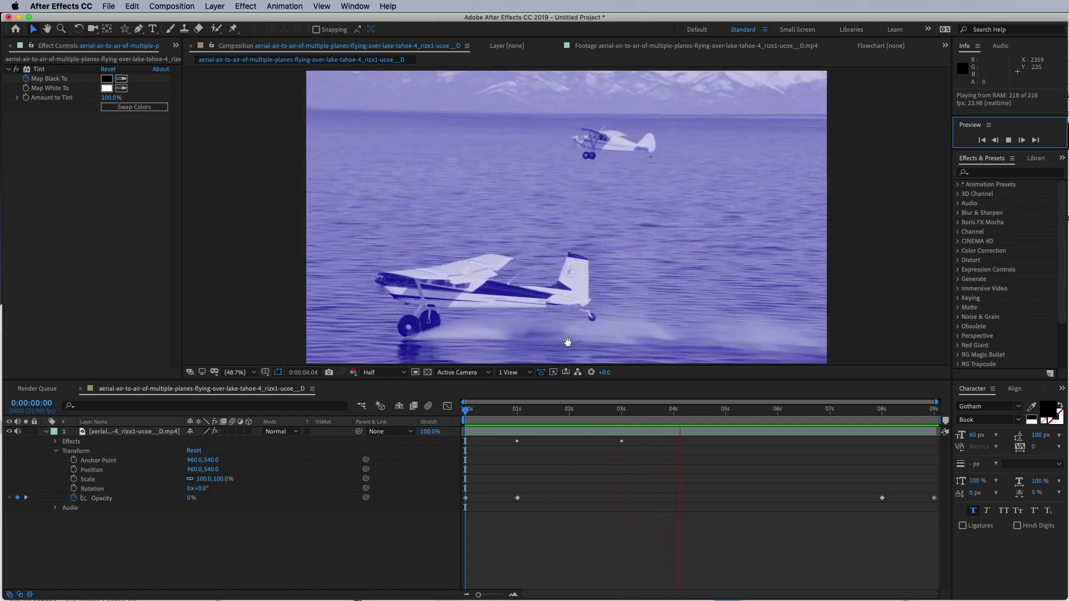
key(space)
drag(690, 411, 735, 415)
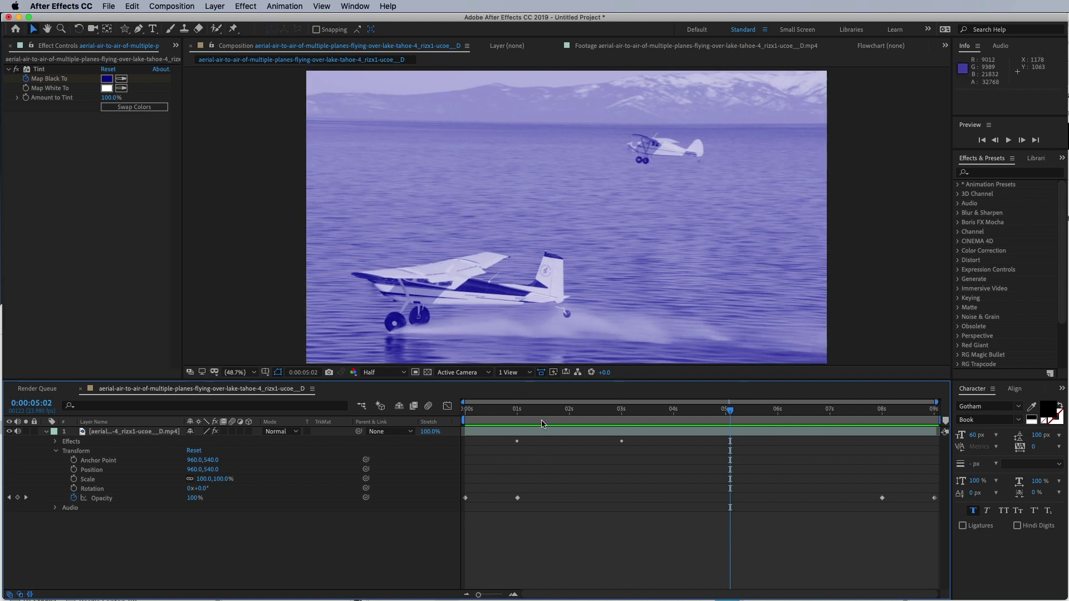
drag(531, 415, 624, 411)
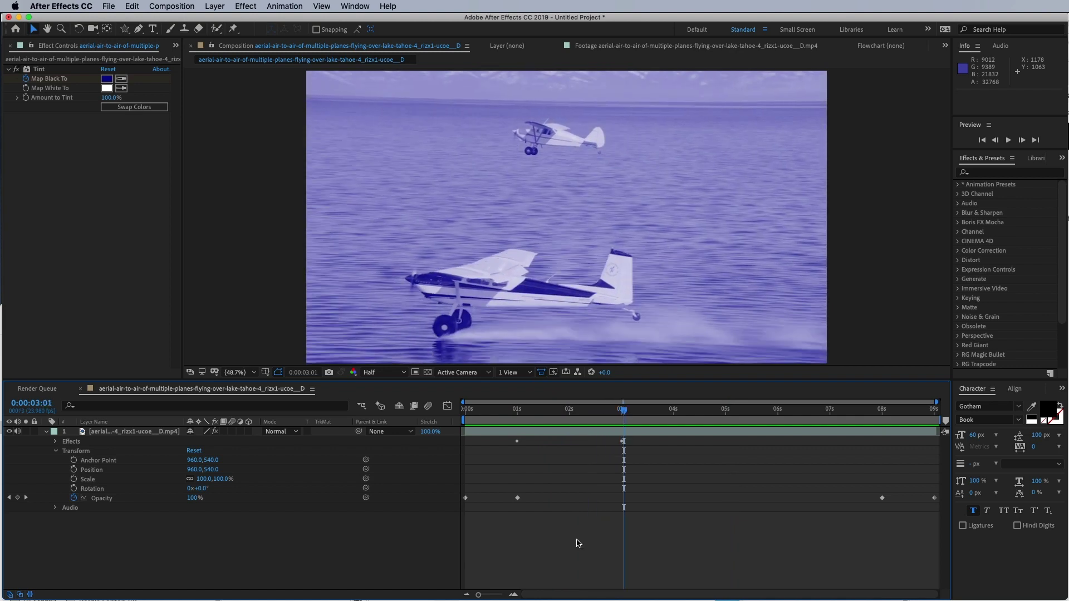
drag(633, 412, 655, 411)
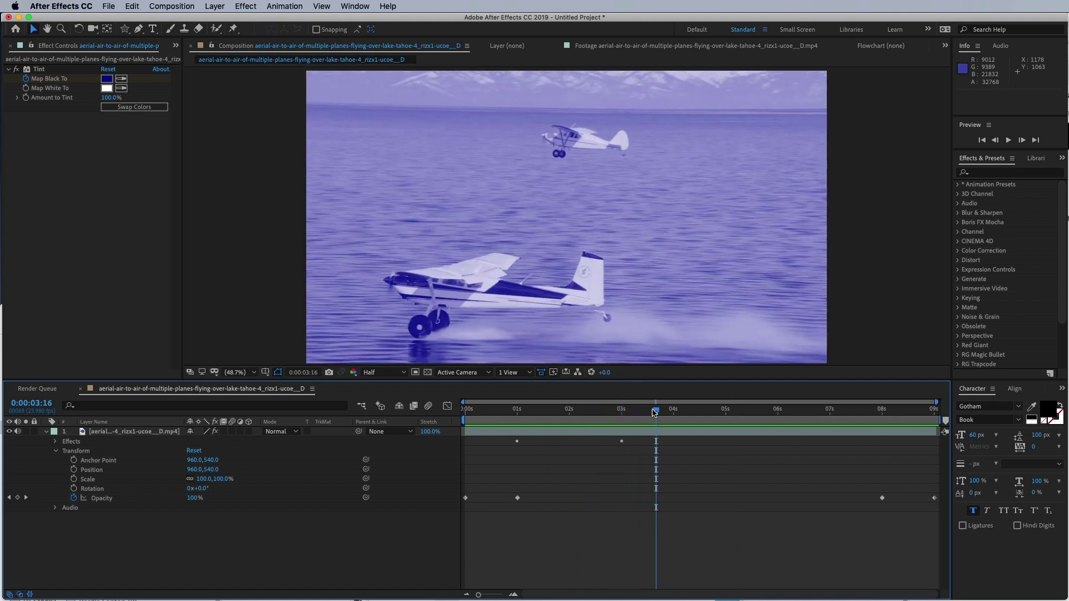
Create a text layer reading 'Planes over the Water' in the middle of the frame.
click(153, 30)
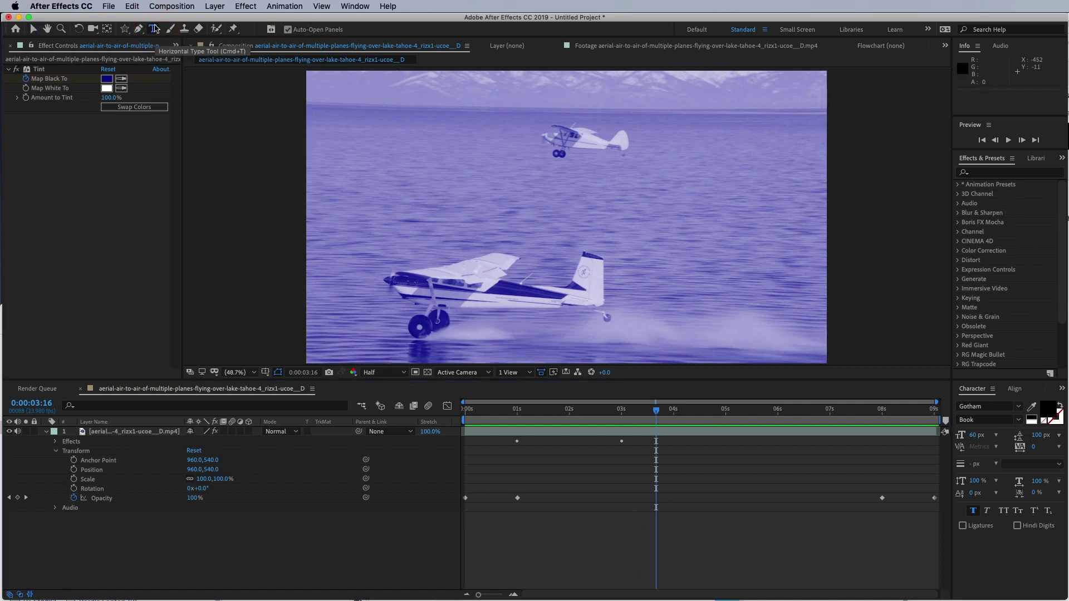
click(540, 196)
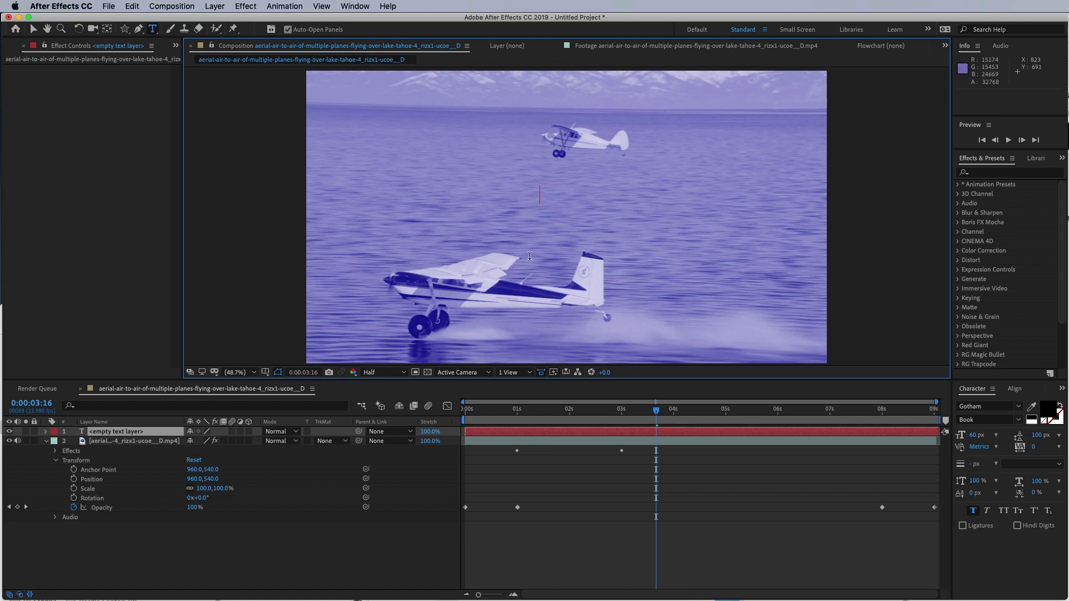
text(Planes )
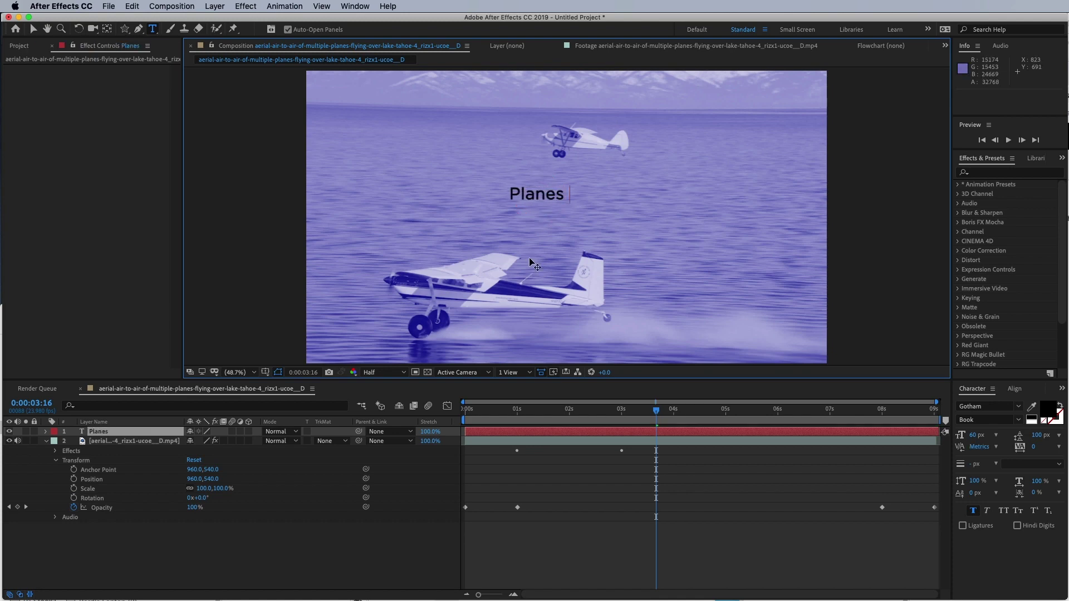
text(over the )
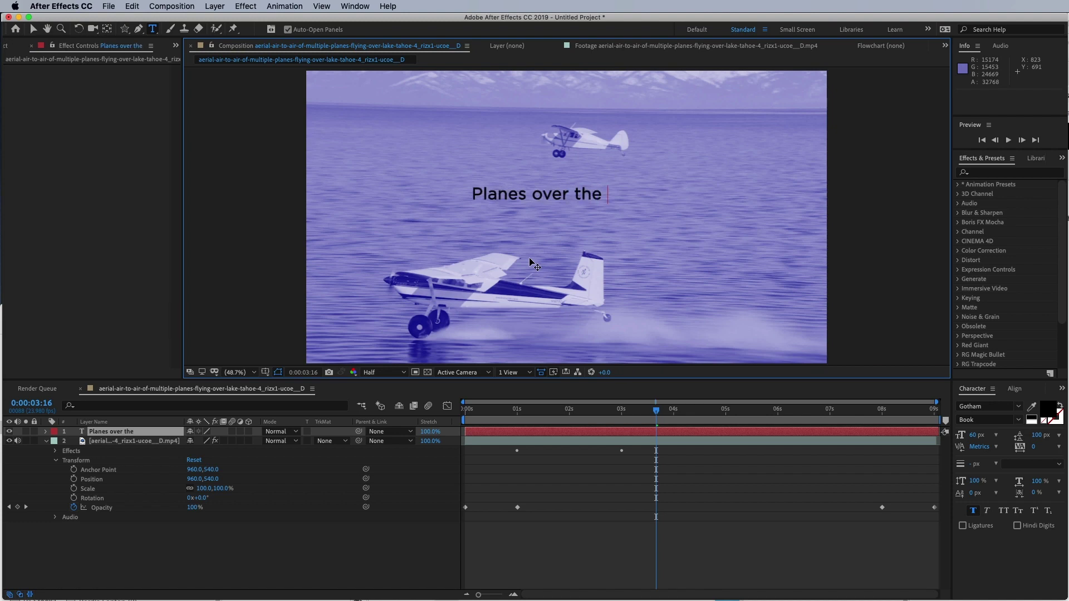
text(Water)
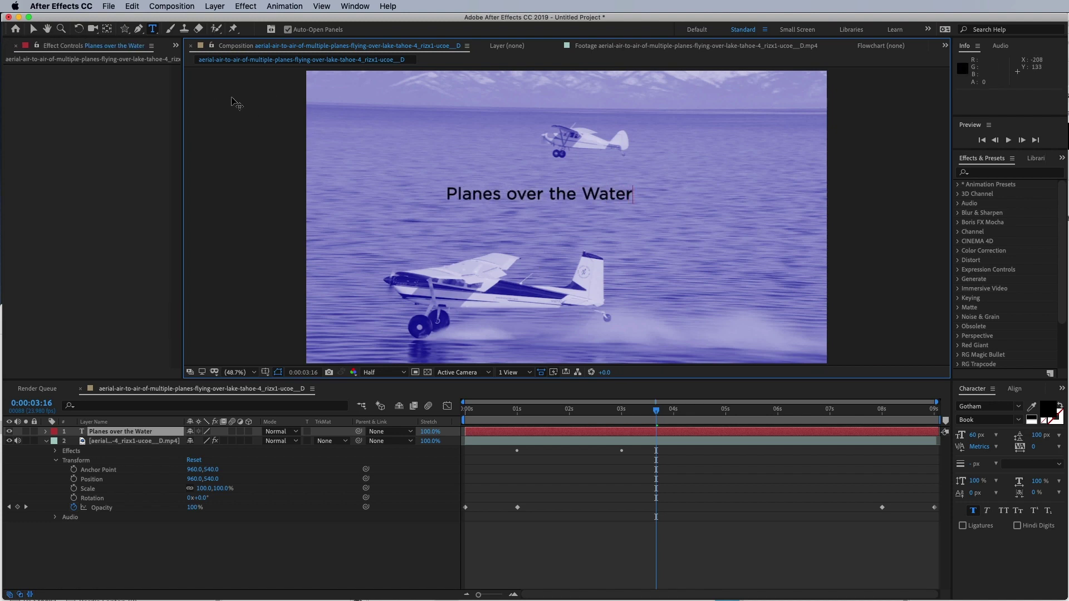
click(32, 28)
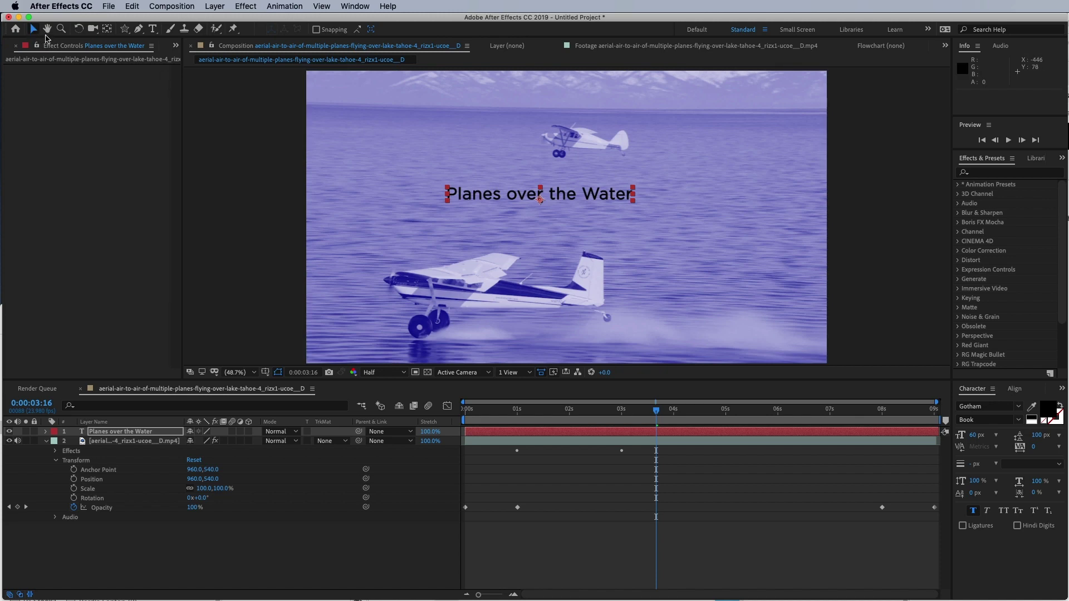
Move the title up and right, and scale it larger using its bounding-box handles.
drag(589, 196, 688, 196)
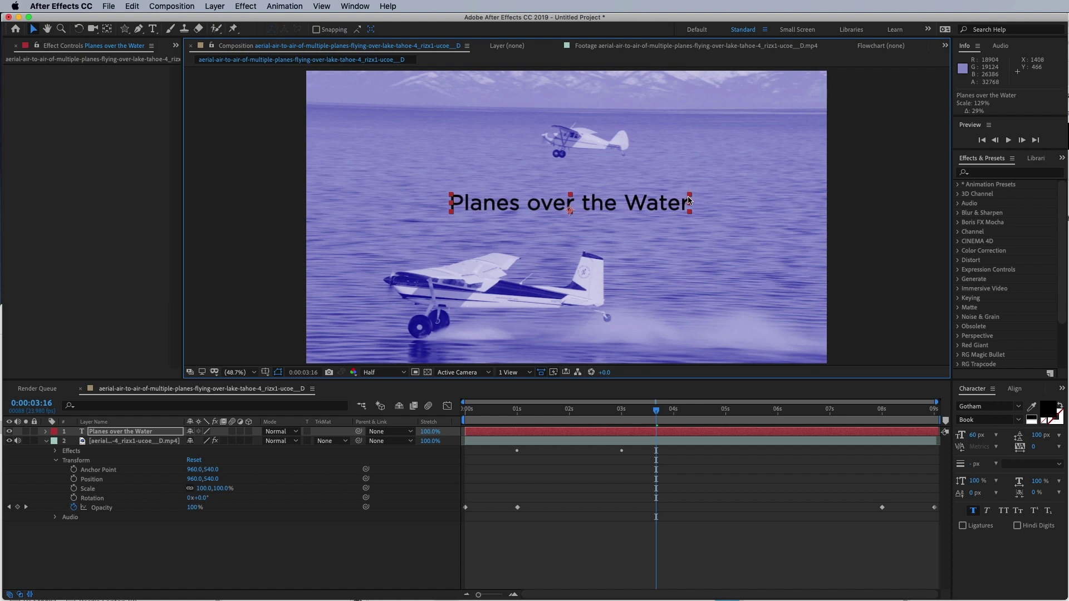
mouse_move(570, 194)
mouse_down()
mouse_move(571, 175)
mouse_move(571, 197)
mouse_up()
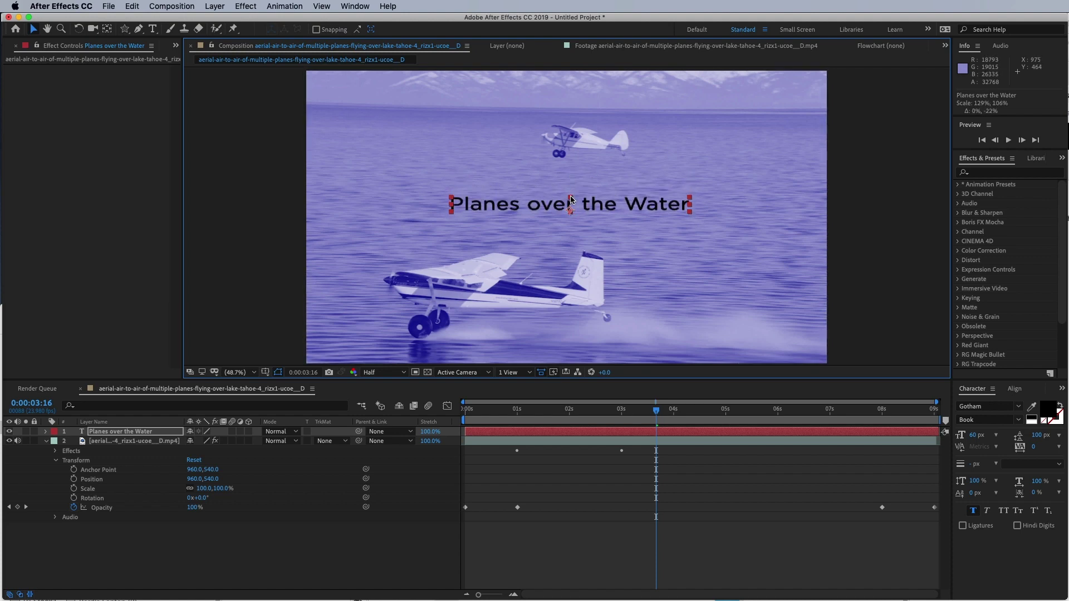
drag(690, 206, 719, 188)
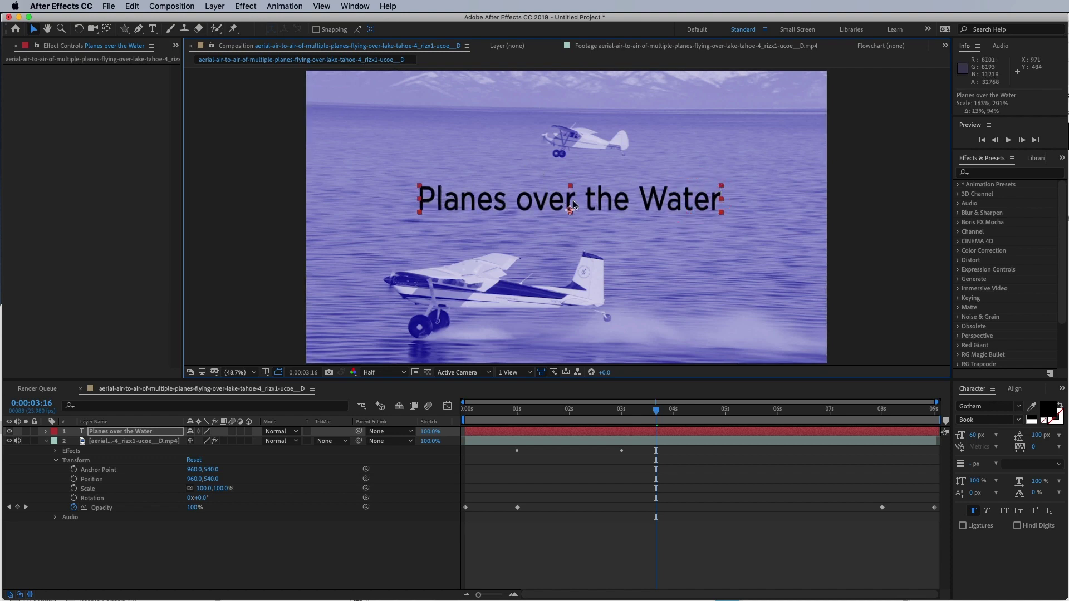
drag(614, 196, 633, 193)
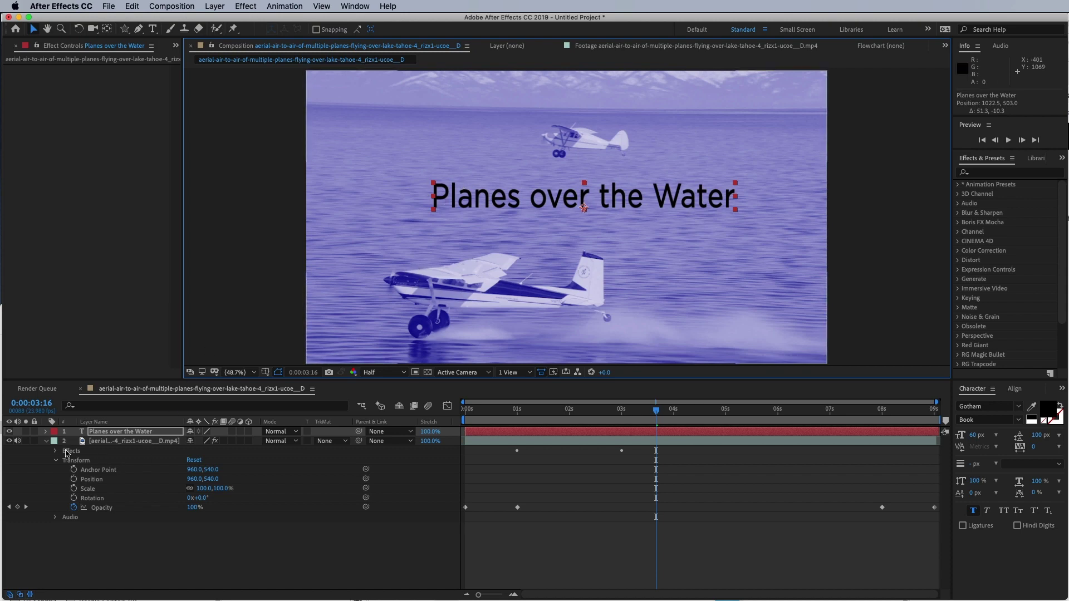
Scale the title to 219.0, 249.6% at 100% opacity and move it to 936.5, 564.6.
click(47, 432)
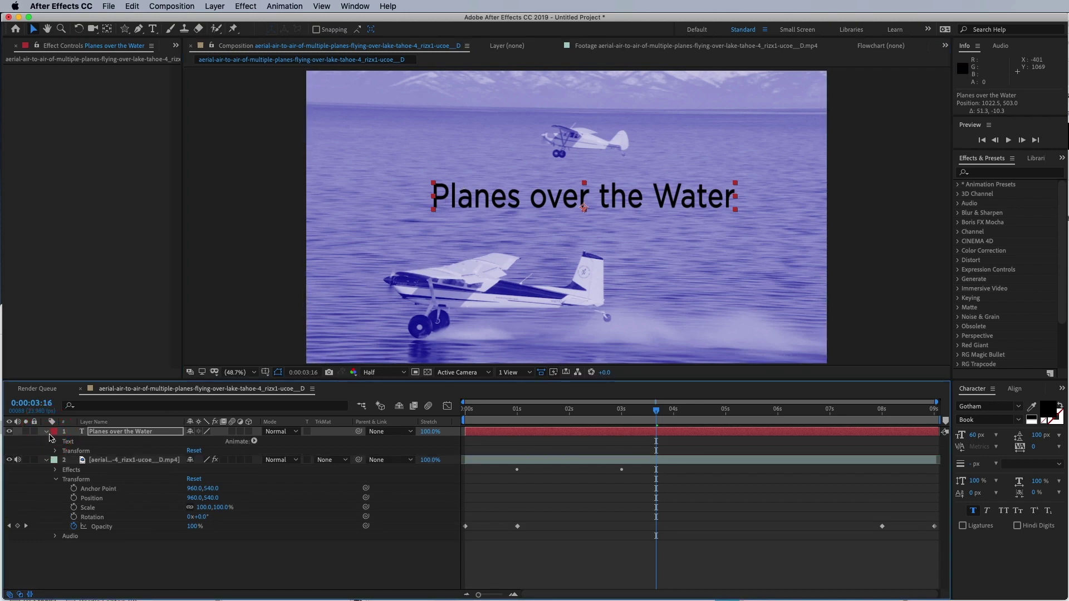
click(55, 451)
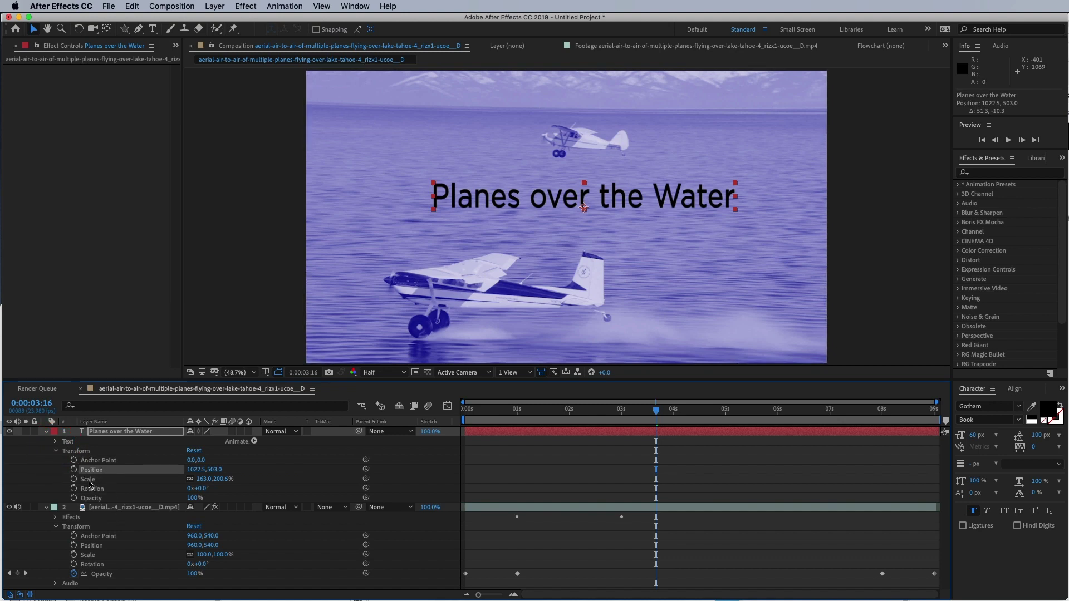
drag(199, 484, 221, 474)
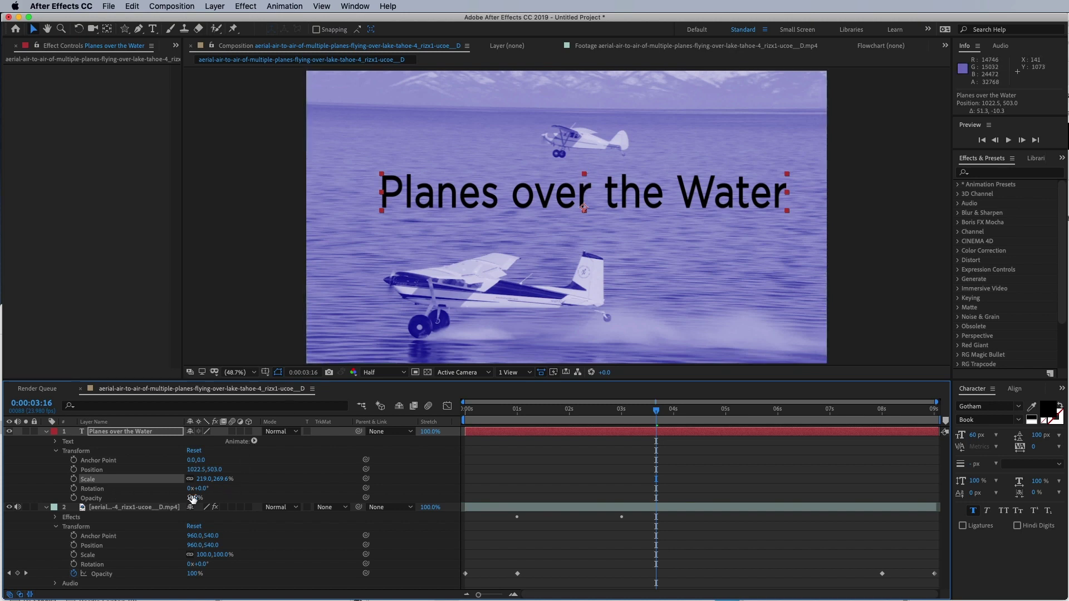
drag(192, 500, 223, 501)
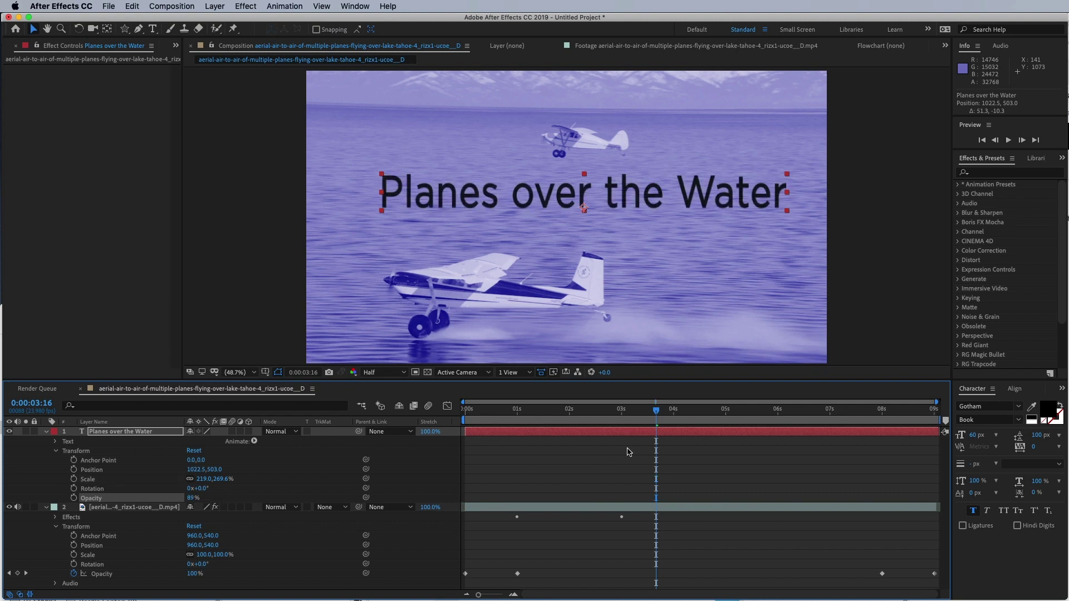
click(193, 498)
text(100)
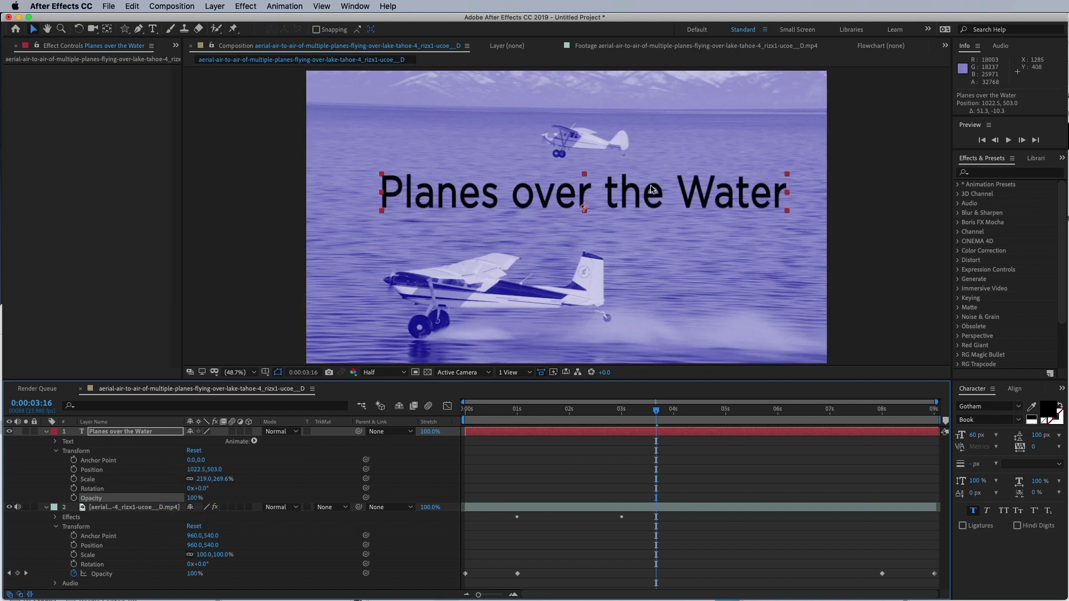
drag(640, 185, 554, 190)
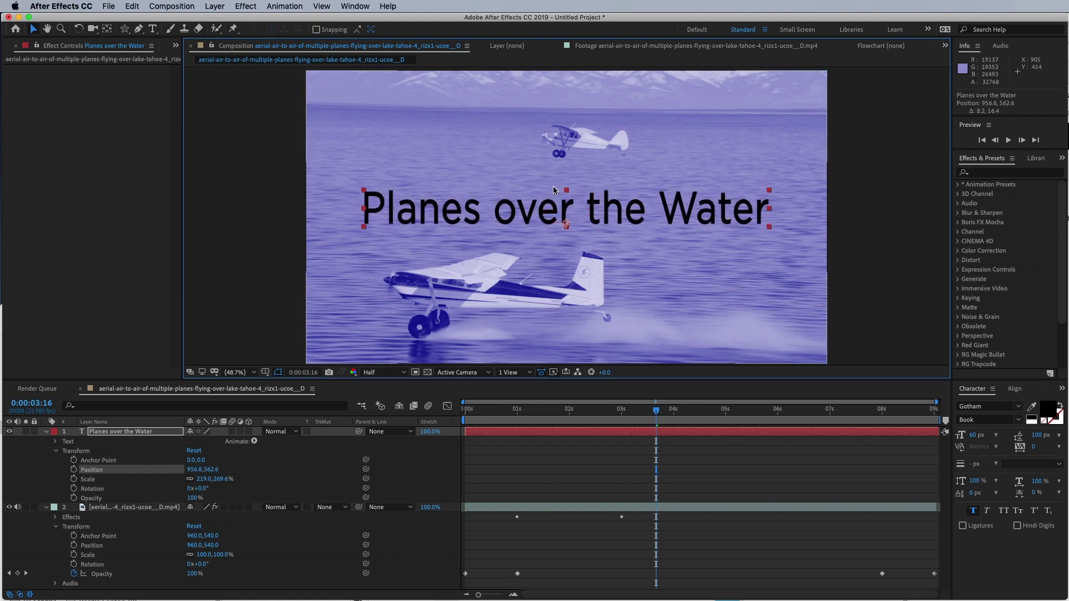
drag(614, 207, 609, 209)
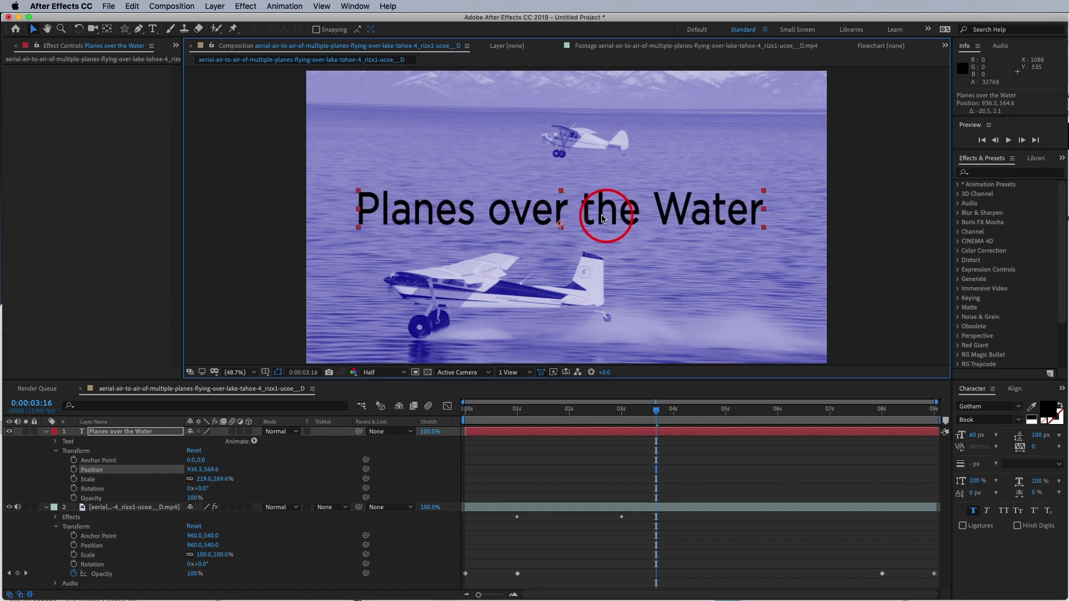
Align the title horizontally and vertically to the composition centre, at 958.9, 596.3.
click(1013, 390)
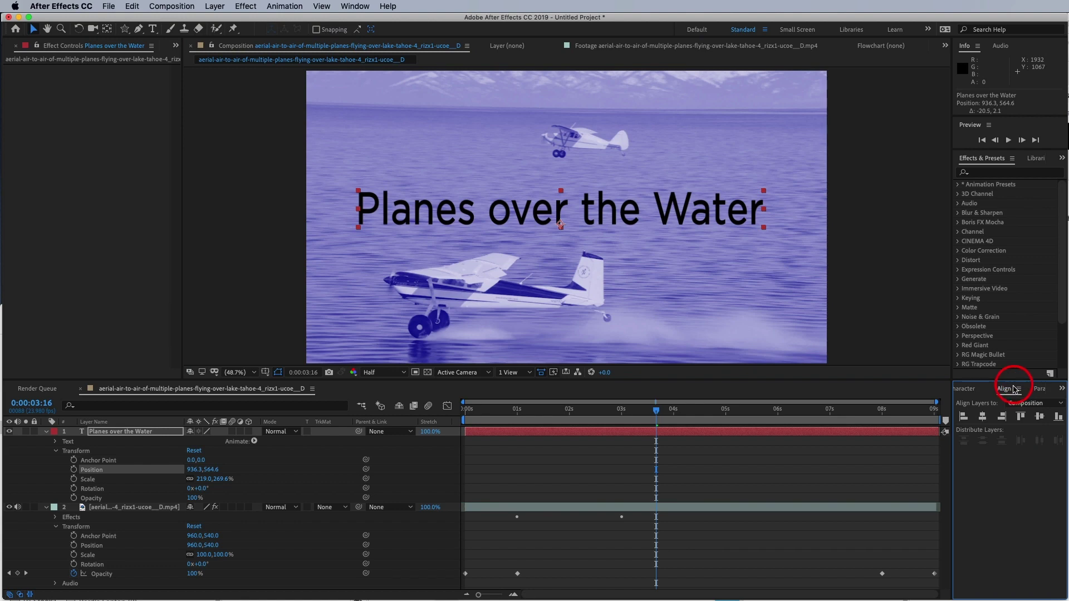
click(983, 417)
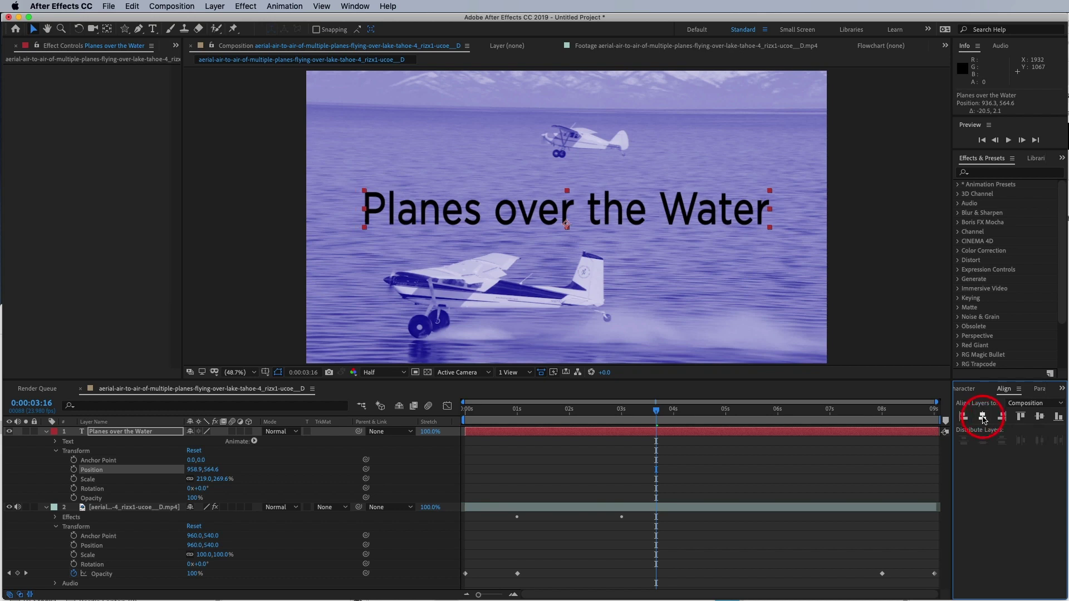
click(1039, 417)
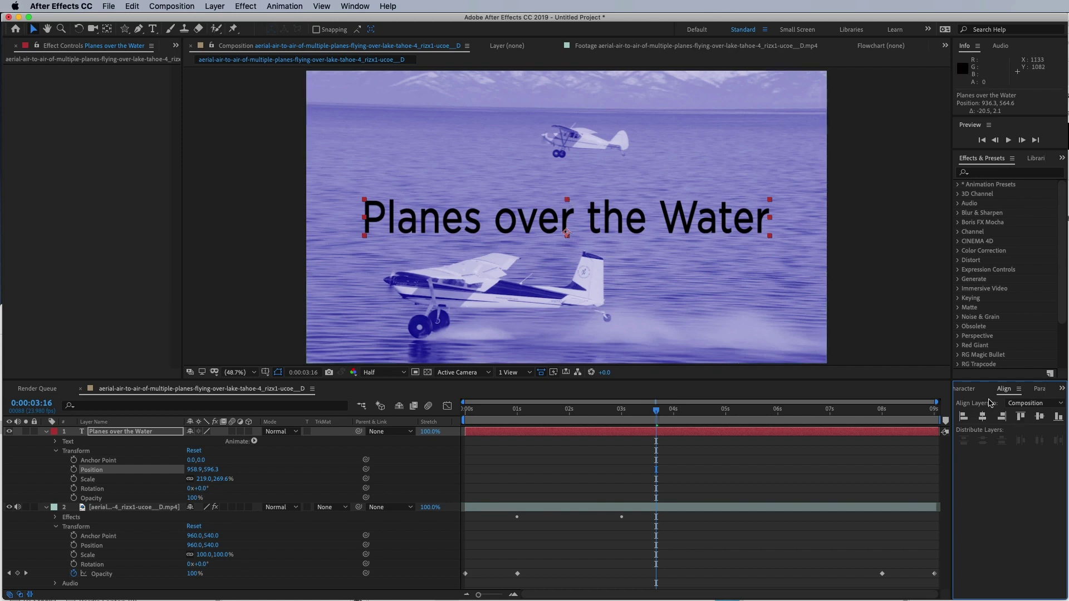
mouse_move(662, 412)
mouse_down()
mouse_move(897, 430)
mouse_move(644, 423)
mouse_up()
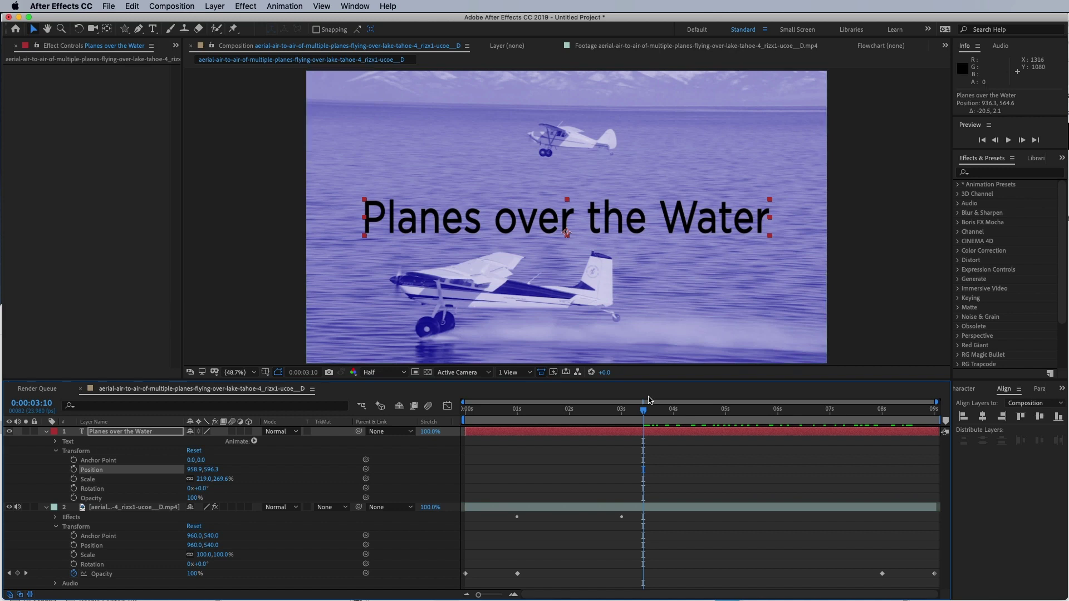
Scrub through the later part of the clip and collapse layers 1 and 2.
drag(645, 408, 806, 411)
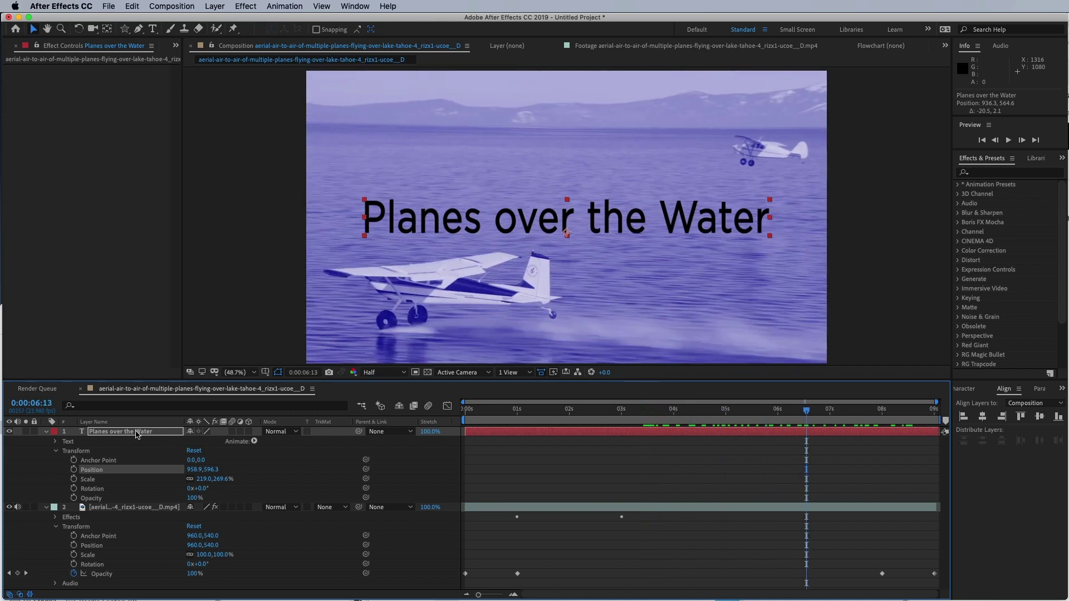
click(46, 432)
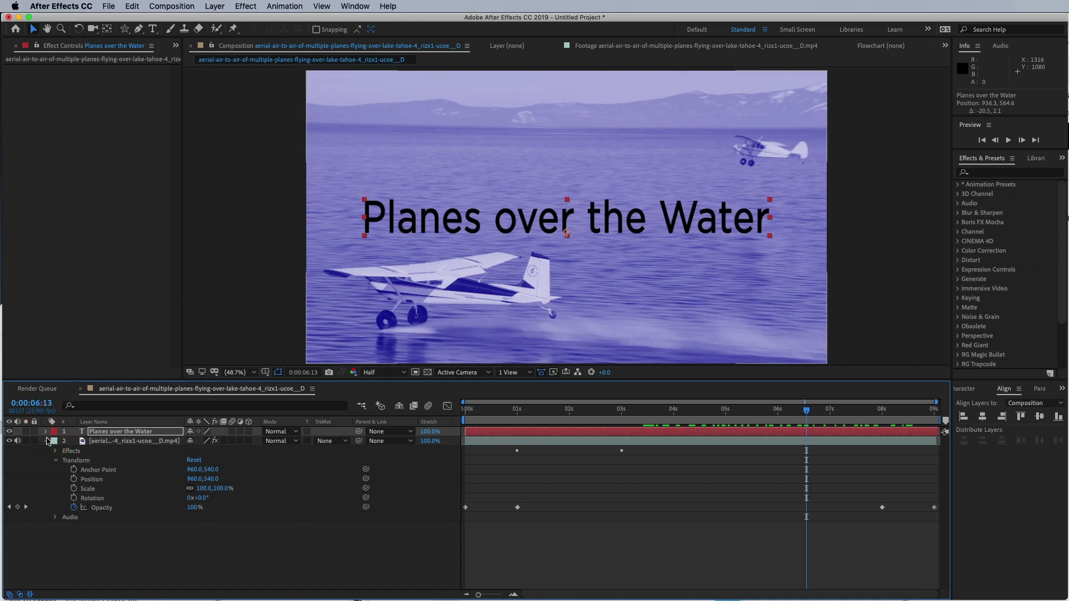
click(47, 441)
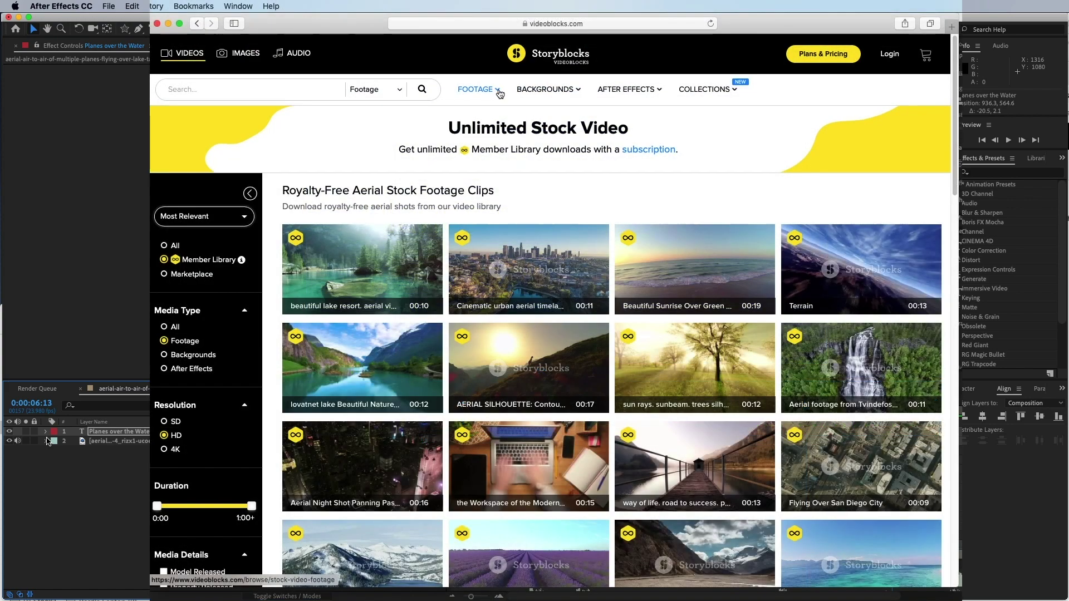
Go to the Winter Footage collection through Storyblocks' Footage and Collections menus.
mouse_move(488, 95)
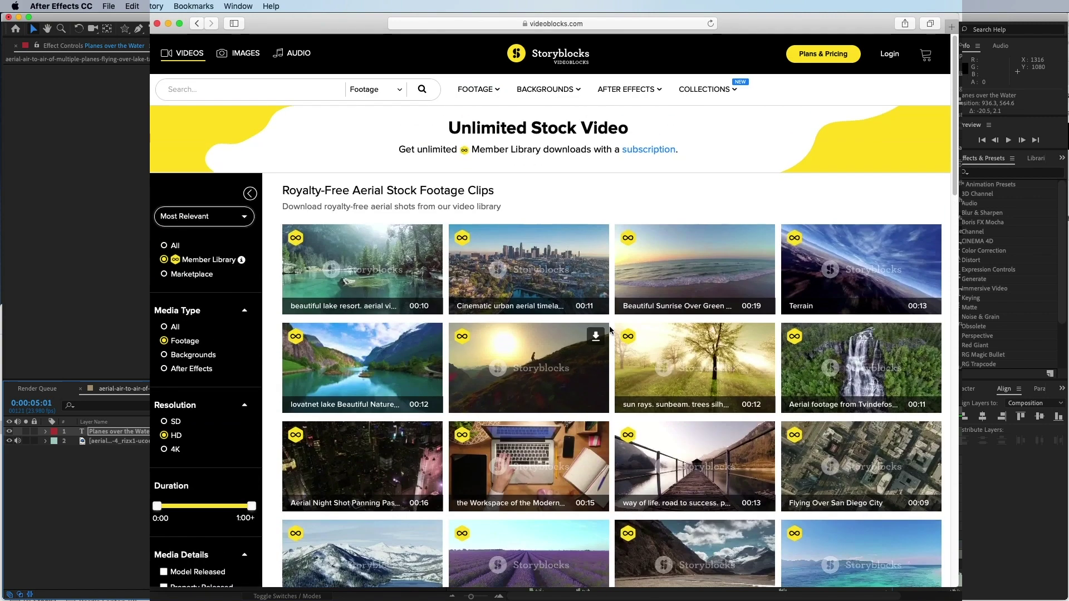
mouse_move(698, 97)
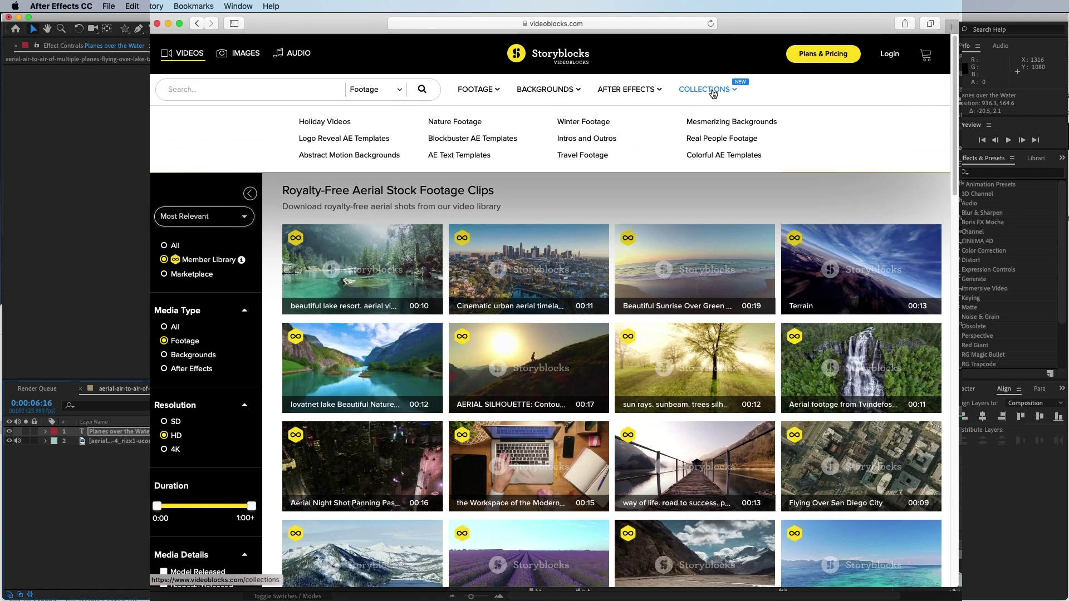
click(598, 124)
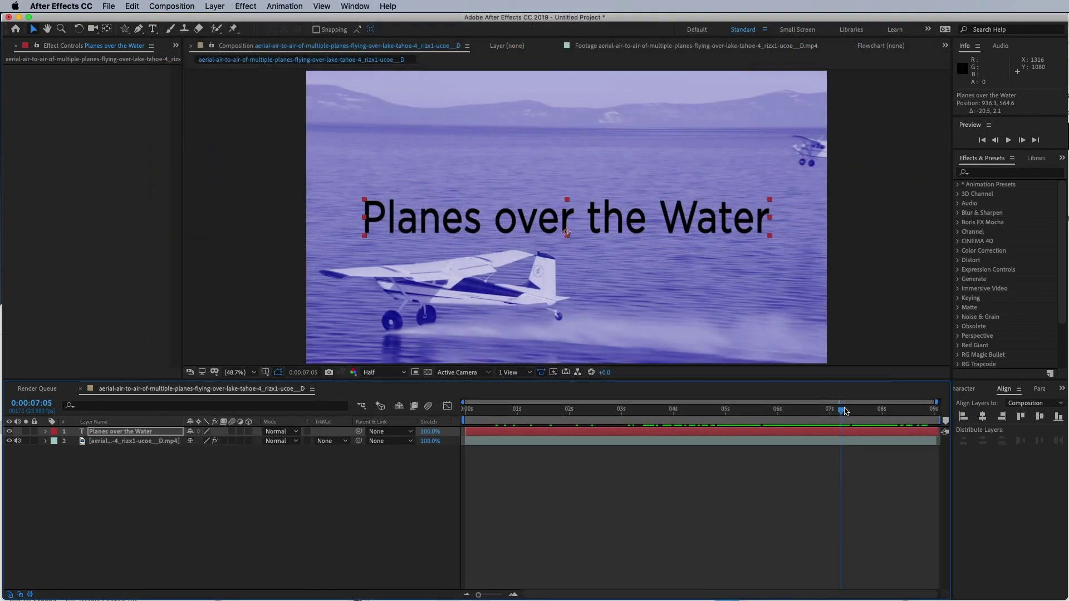
drag(843, 410, 863, 411)
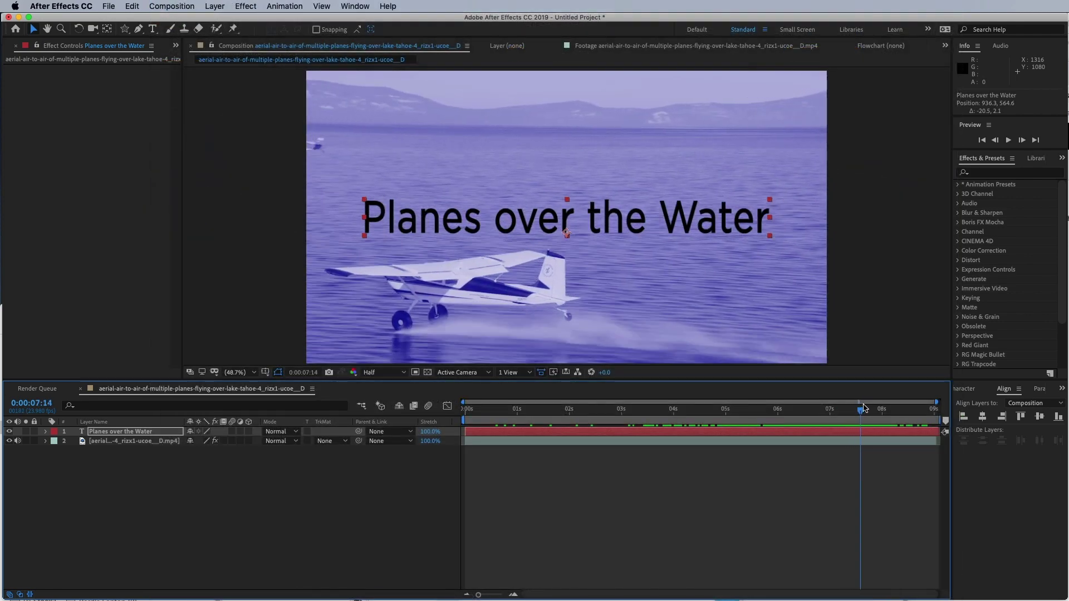